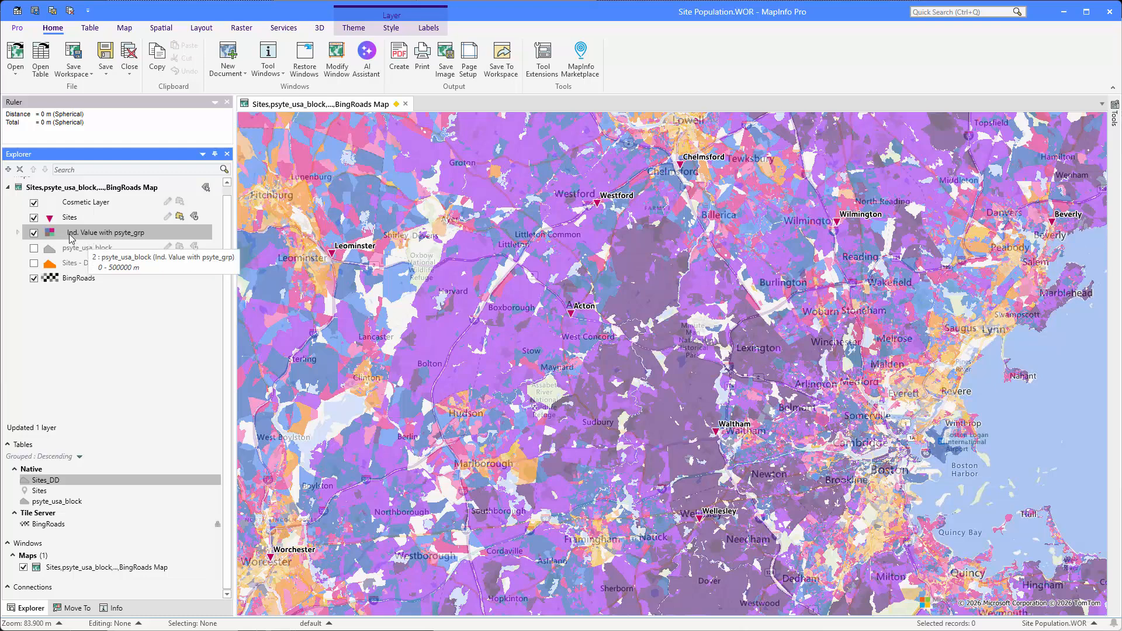
- Hide the psyte_grp individual value theme on the map and show the MapBasic window
click(34, 233)
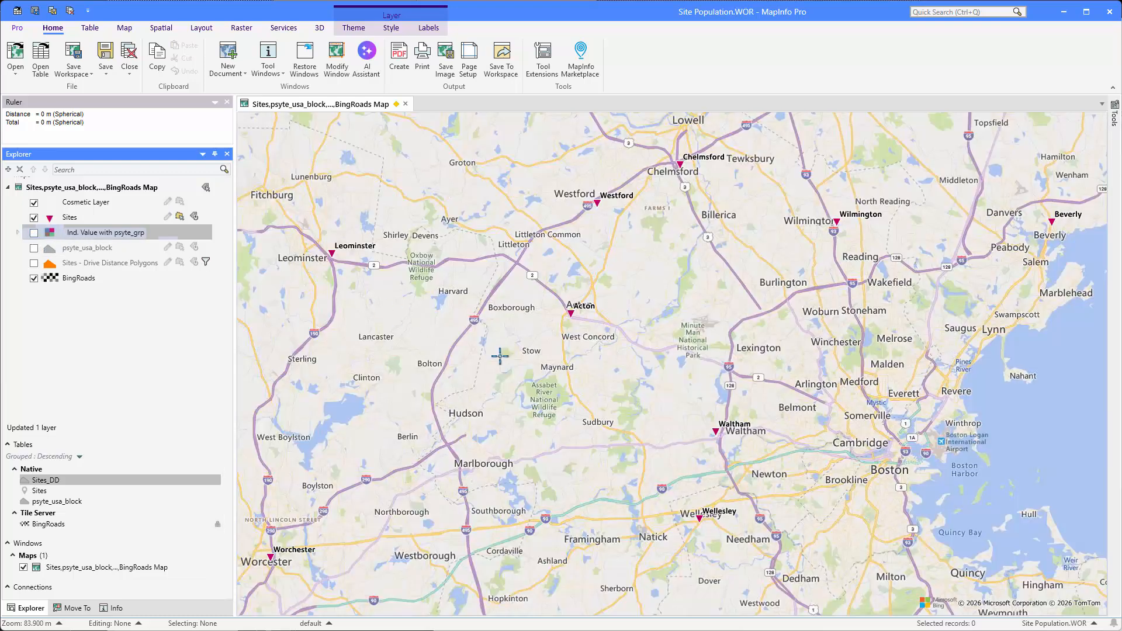
click(269, 72)
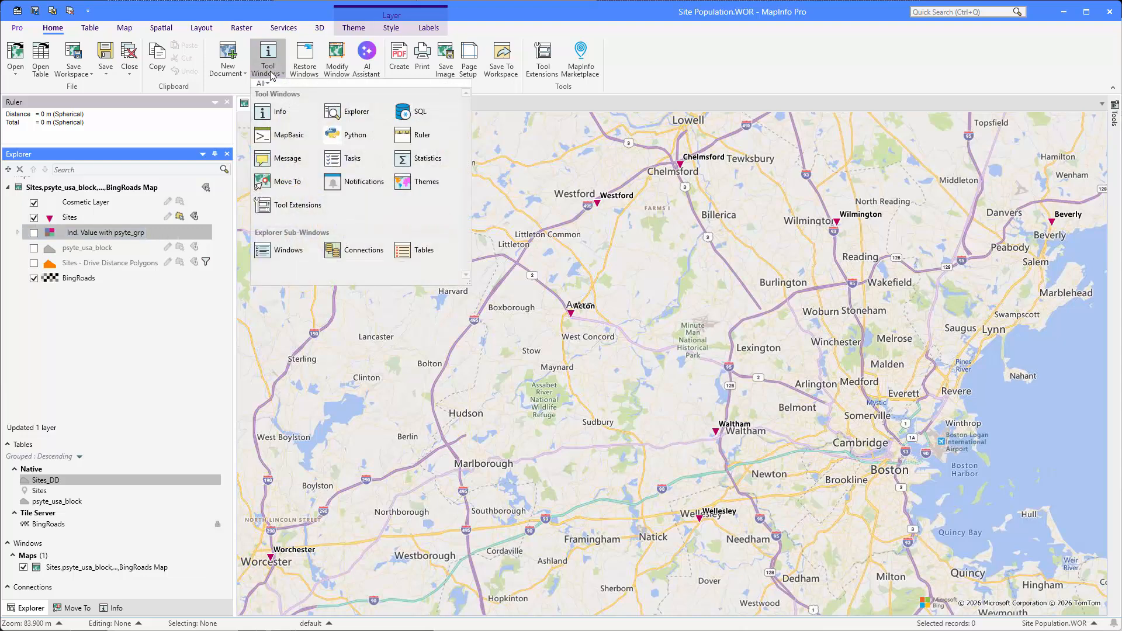
click(281, 135)
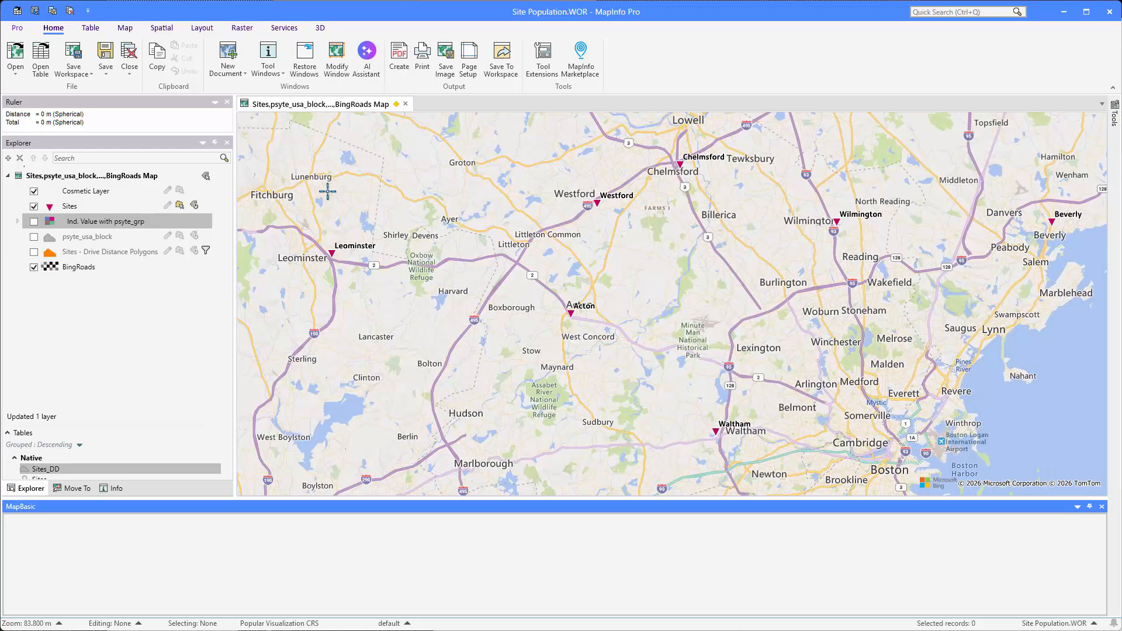
- Start a table buffer of the Sites objects with the results stored in a new table
click(160, 28)
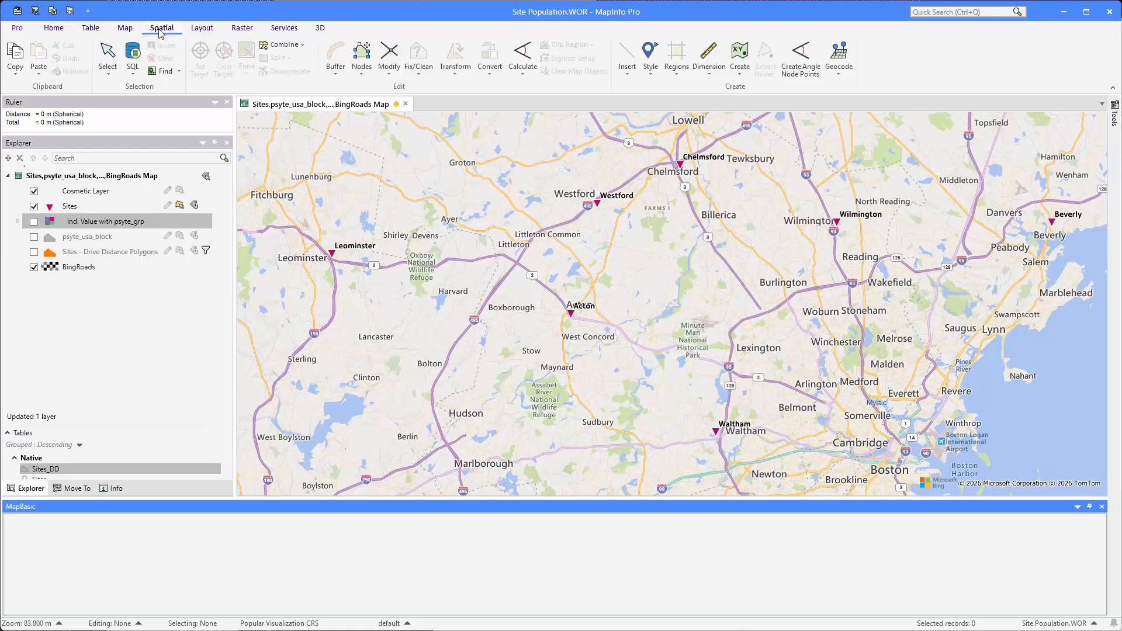
click(335, 73)
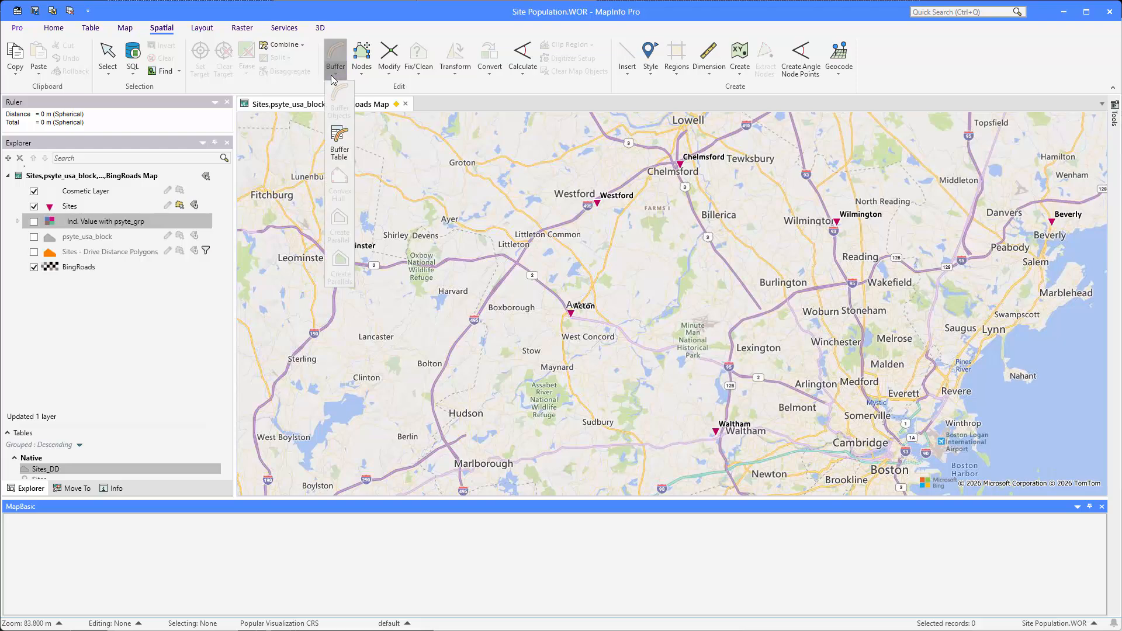
click(339, 140)
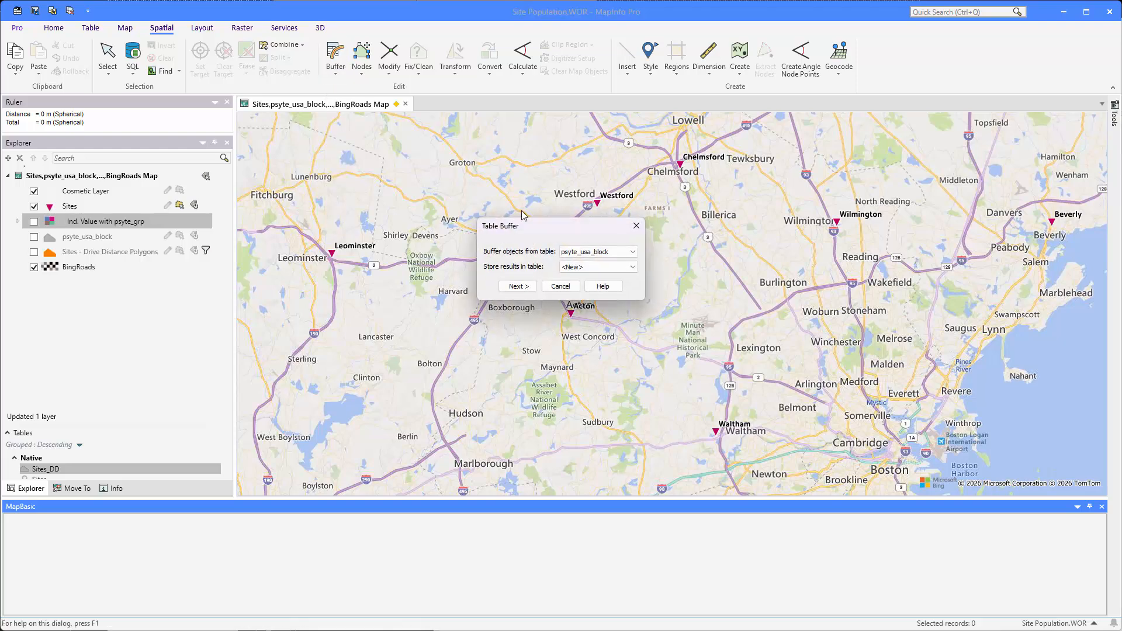
click(609, 257)
click(603, 271)
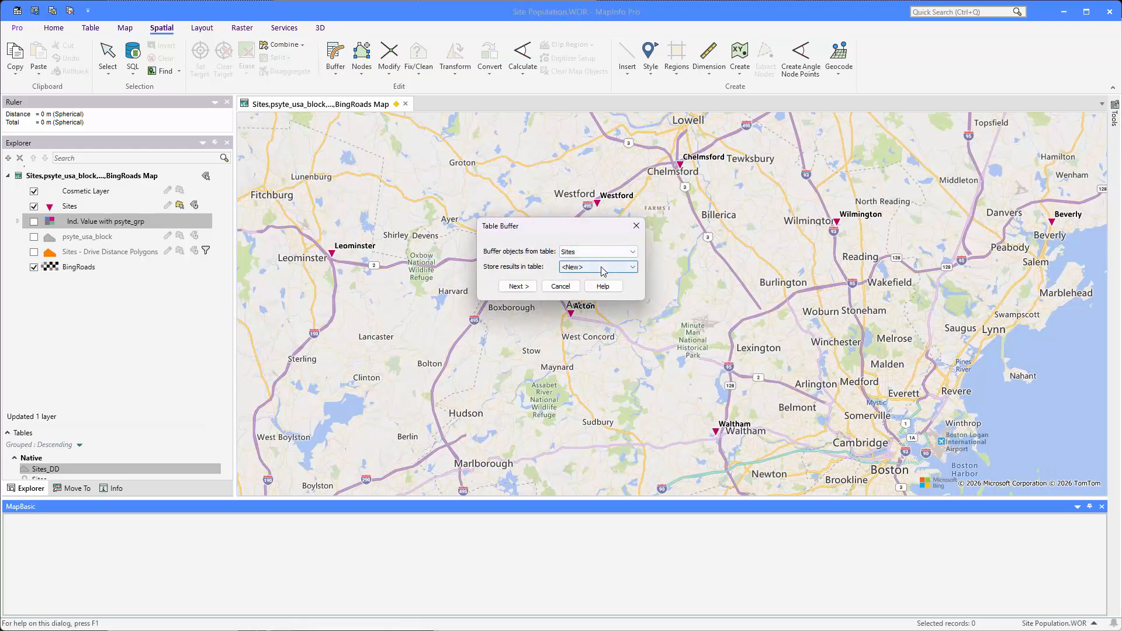
click(518, 287)
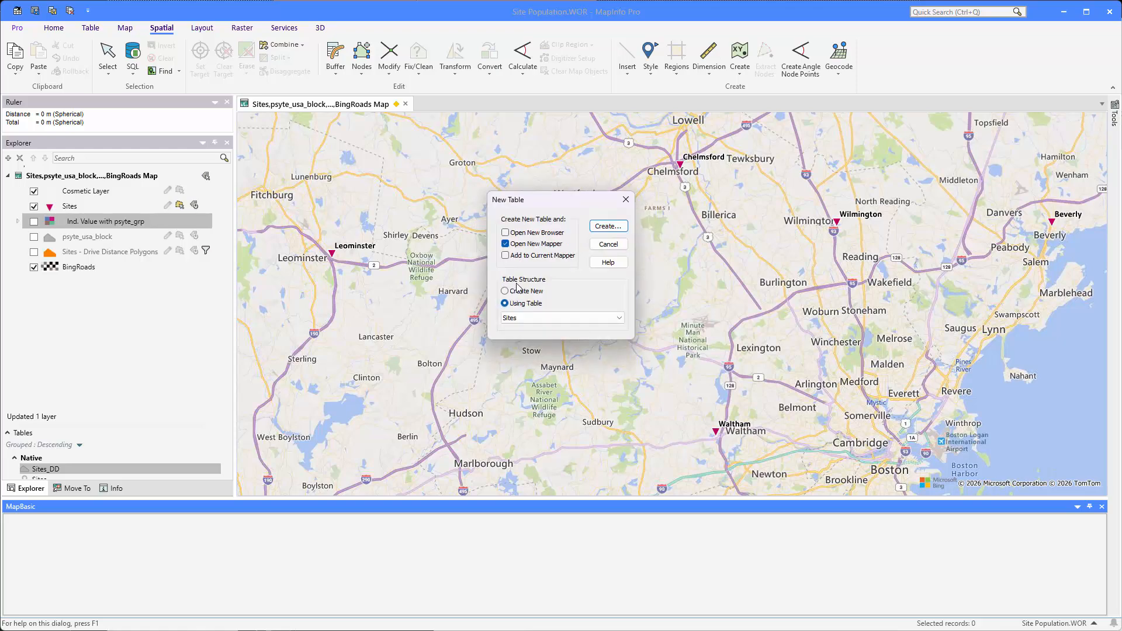
- Base the new table on the Sites structure and add it to the current map instead of a new map window
click(523, 255)
click(524, 244)
click(600, 227)
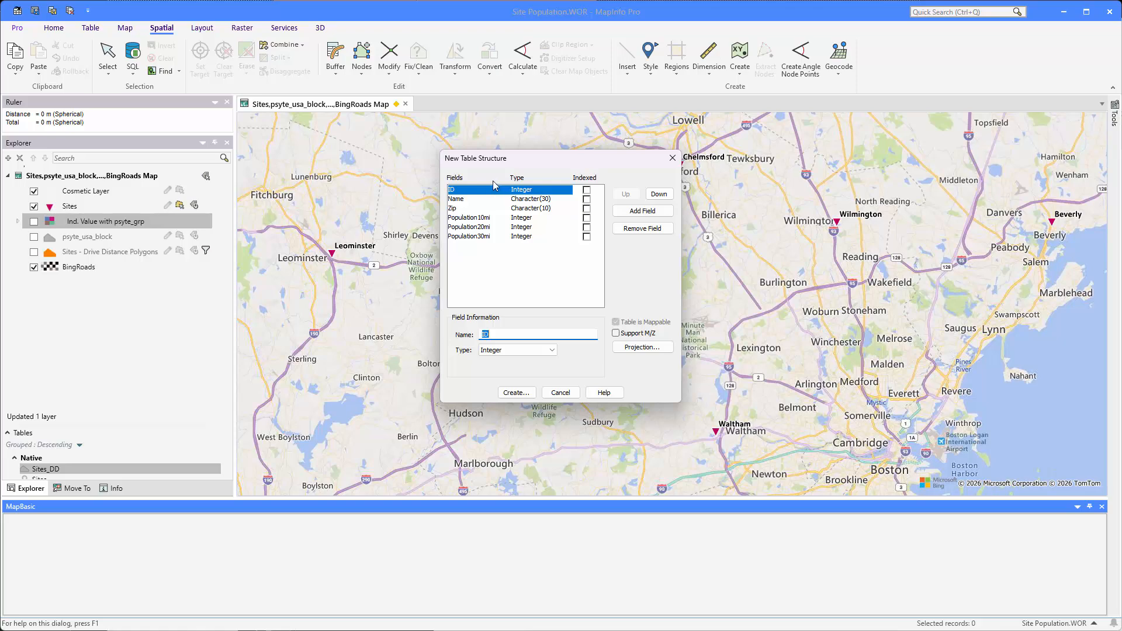
- Remove the Population30mi and Population20mi fields from the new table structure and rename Population10mi as Population
click(496, 236)
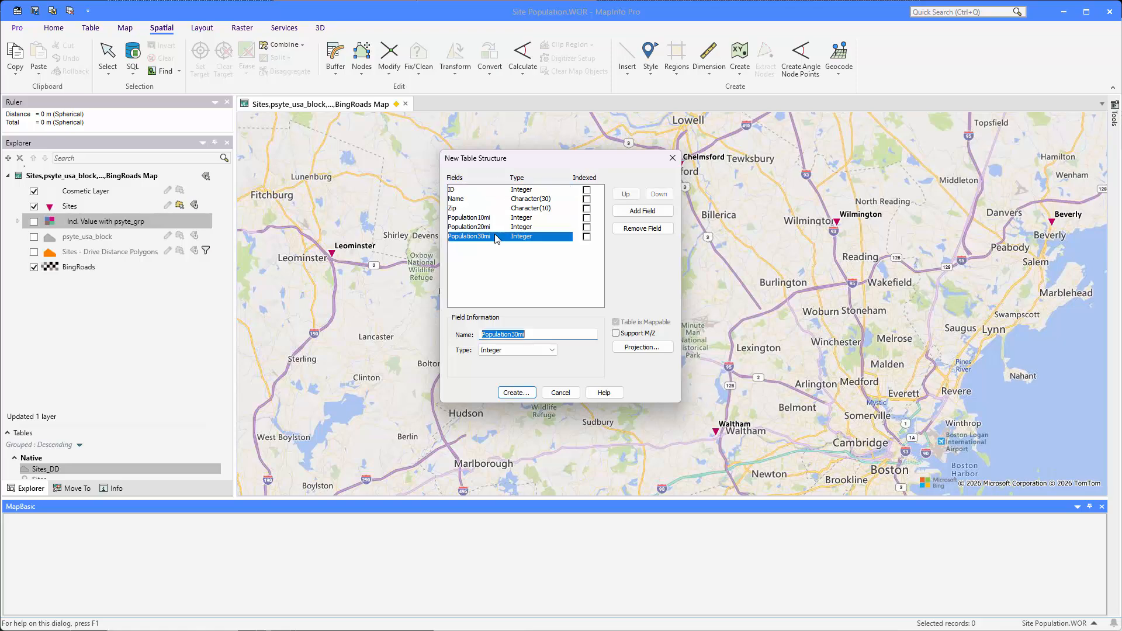
click(628, 228)
click(628, 230)
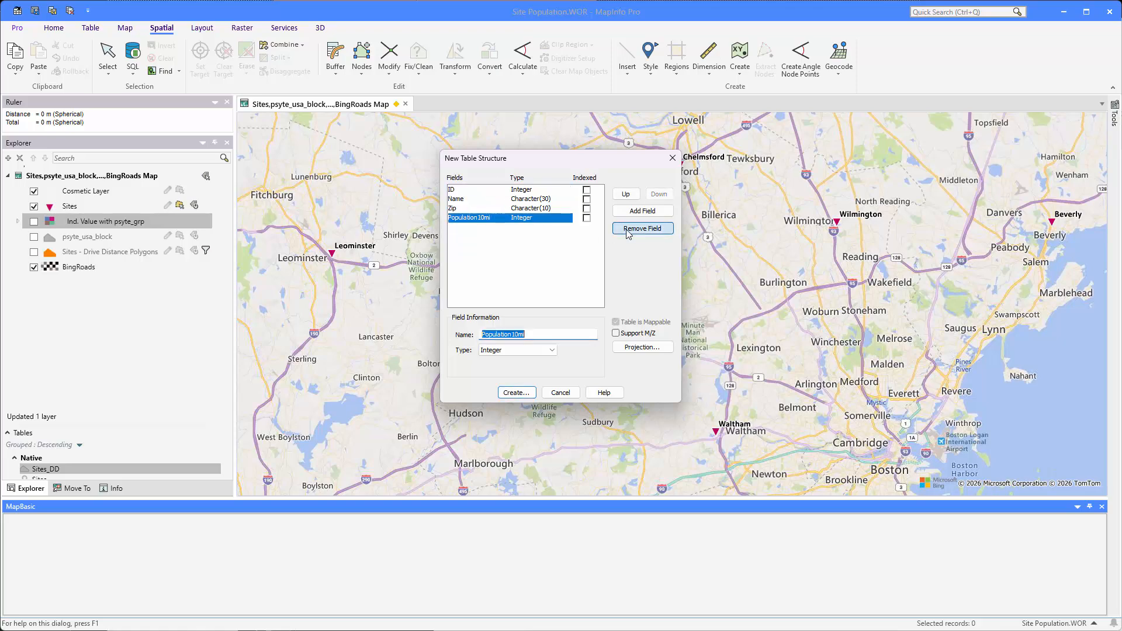
click(534, 331)
key(BackSpace)
key(BackSpace)
key(BackSpace)
key(BackSpace)
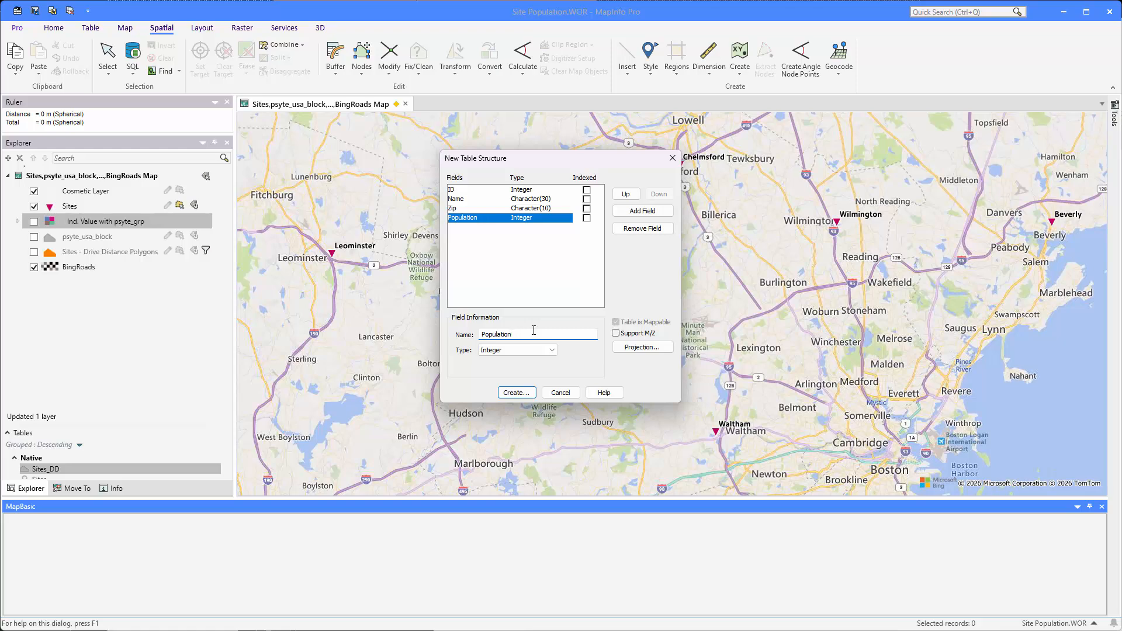
- Add a field named Distance of type Float to the new table structure
click(636, 213)
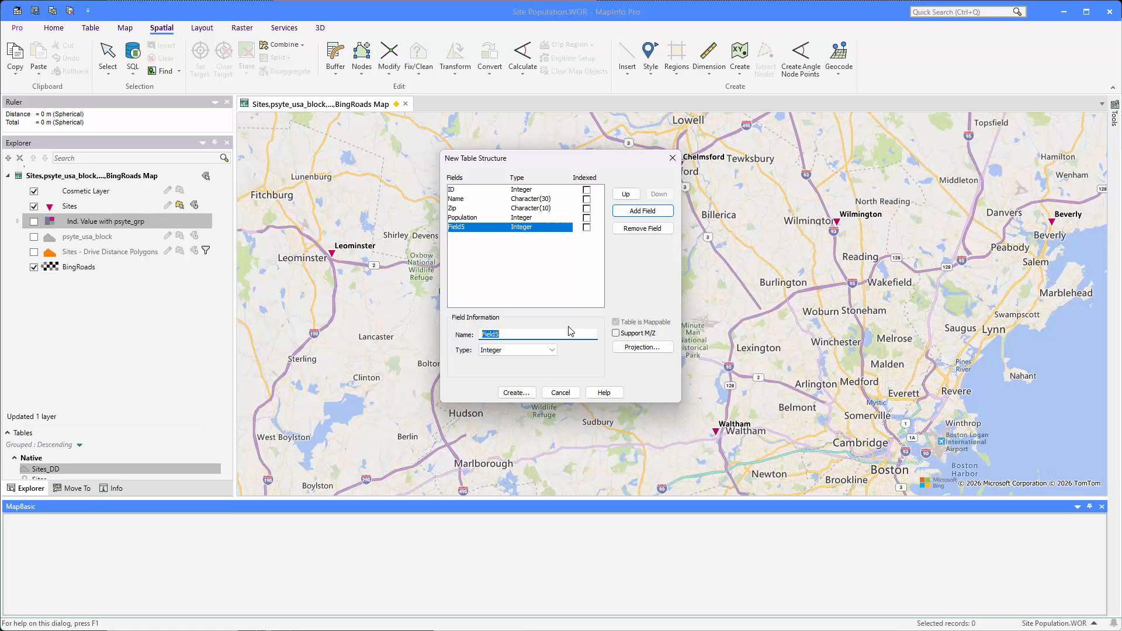
text(Distance)
key(Tab)
key(f)
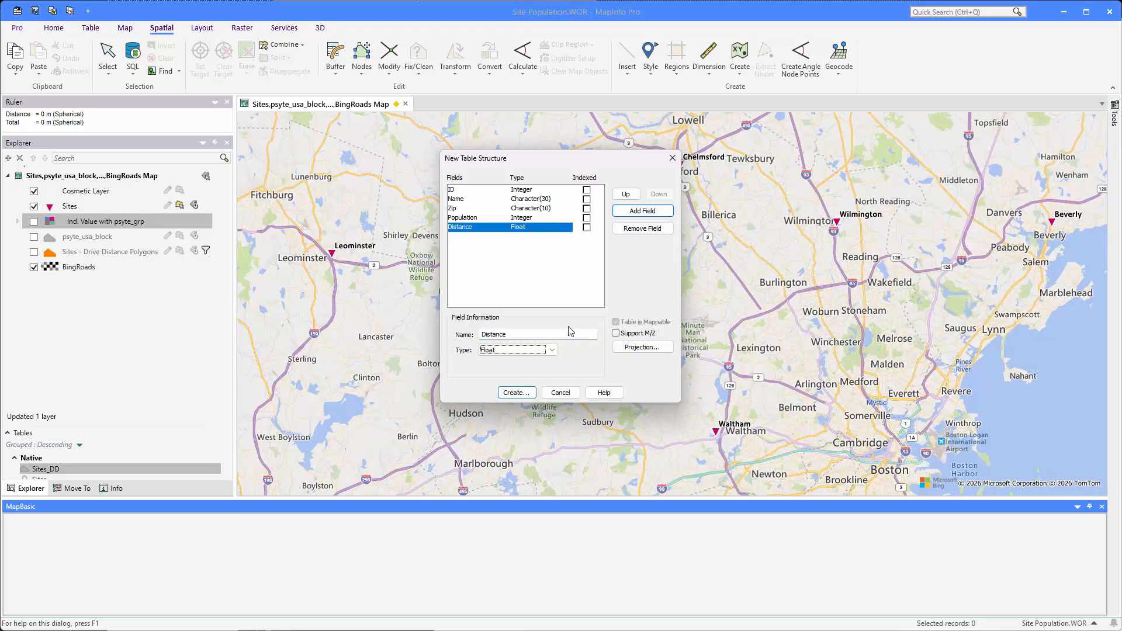
- Create the new table in the Population Near Sites folder under the file name Site Buffers
click(517, 393)
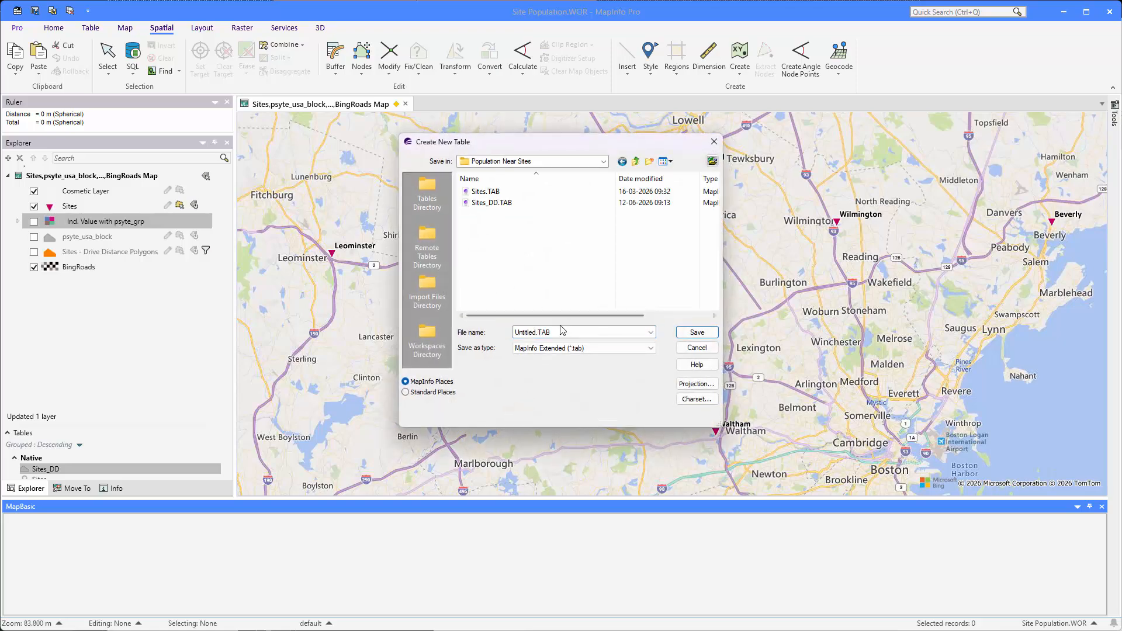
text(Site Buffers)
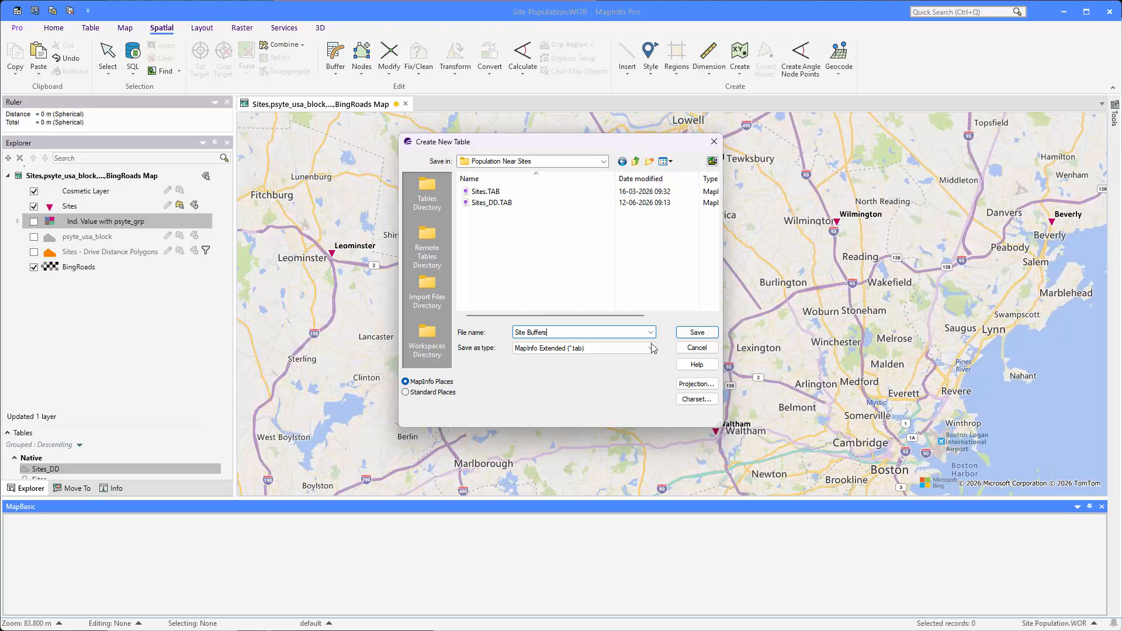
click(693, 331)
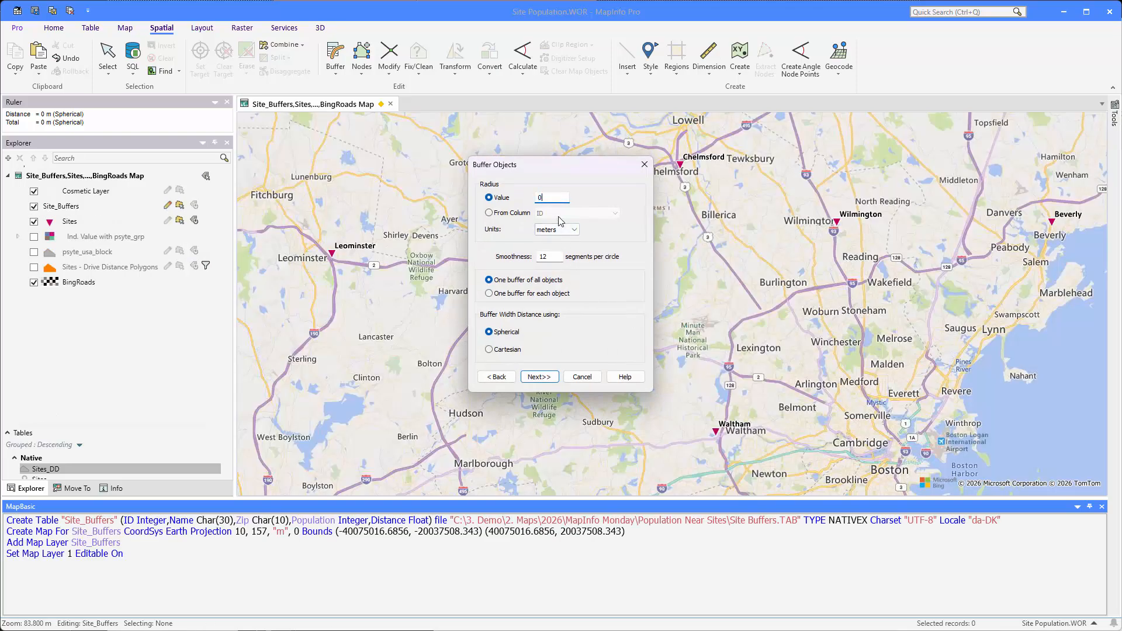
- Set the buffer radius to 0.5 miles, smoothness to 48 segments per circle, and one buffer for each object
key(Tab)
key(Tab)
click(535, 294)
click(539, 377)
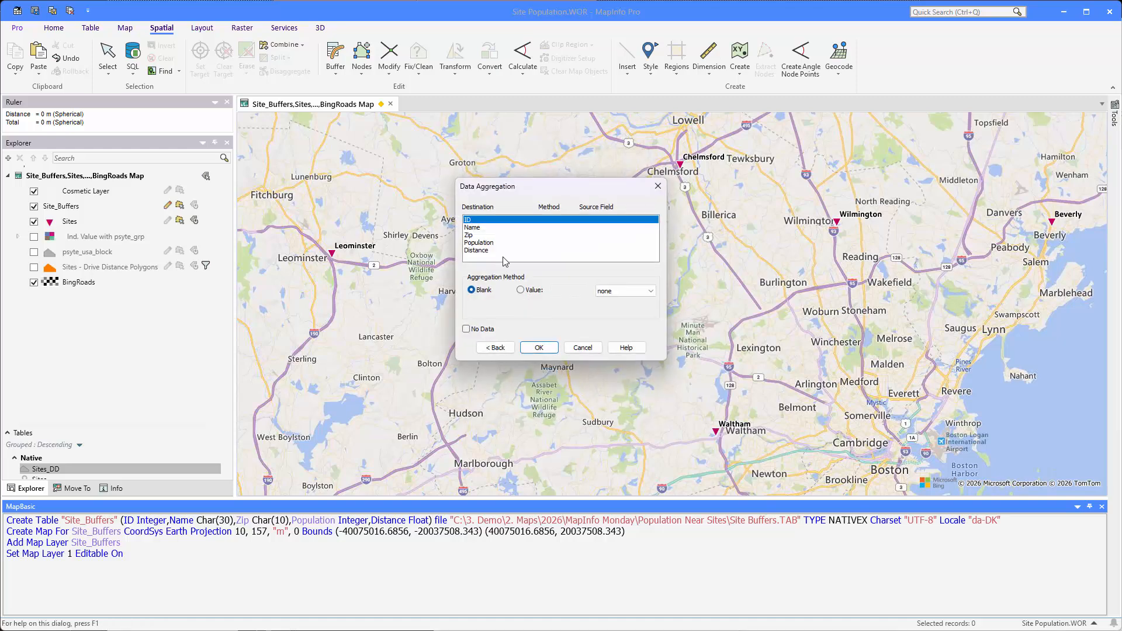
- Fill the buffer table's ID, Name and Zip fields with values from the matching source fields
click(537, 295)
click(625, 291)
click(613, 306)
click(475, 227)
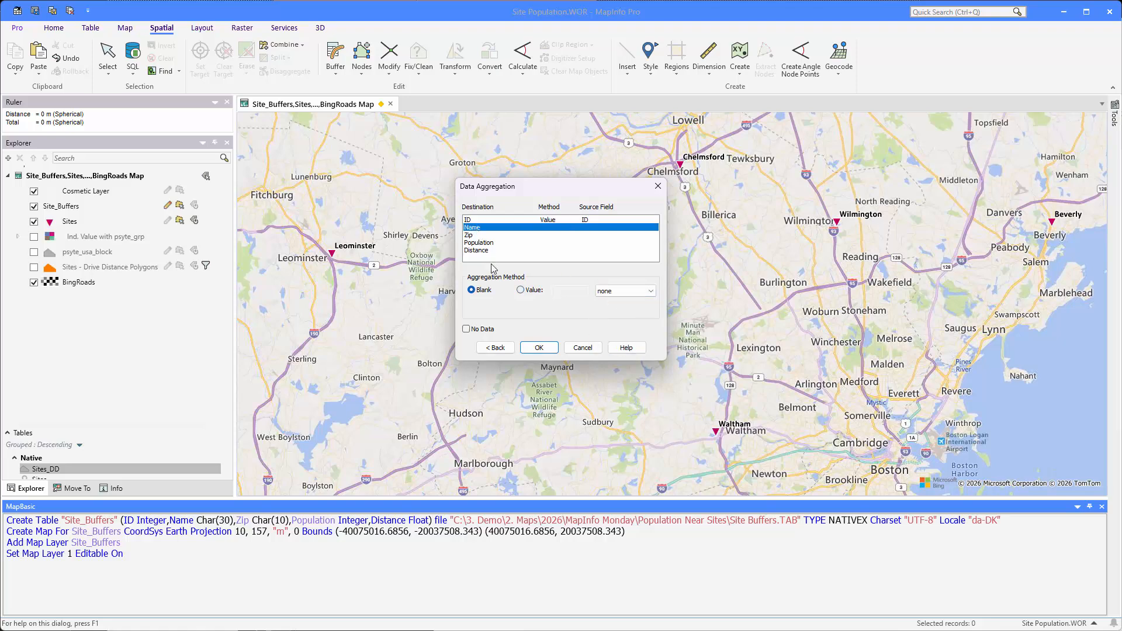
click(520, 289)
click(625, 290)
click(613, 313)
click(478, 235)
click(533, 290)
click(626, 290)
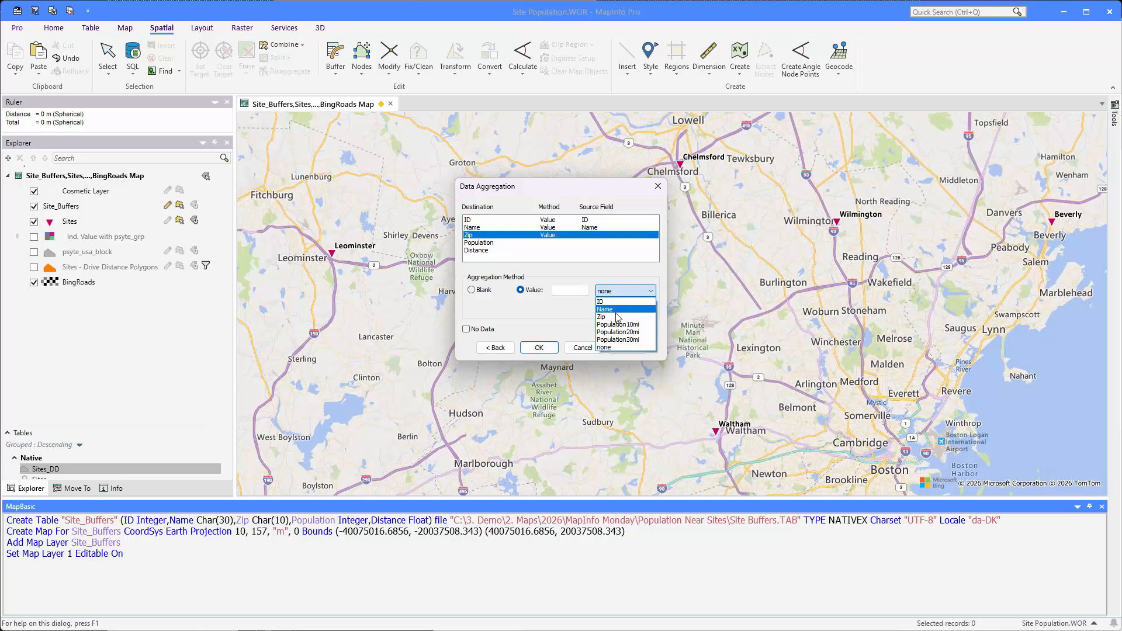
click(616, 316)
- Set the Distance field to the value 0.5, leave Population blank, and create the buffers
click(475, 243)
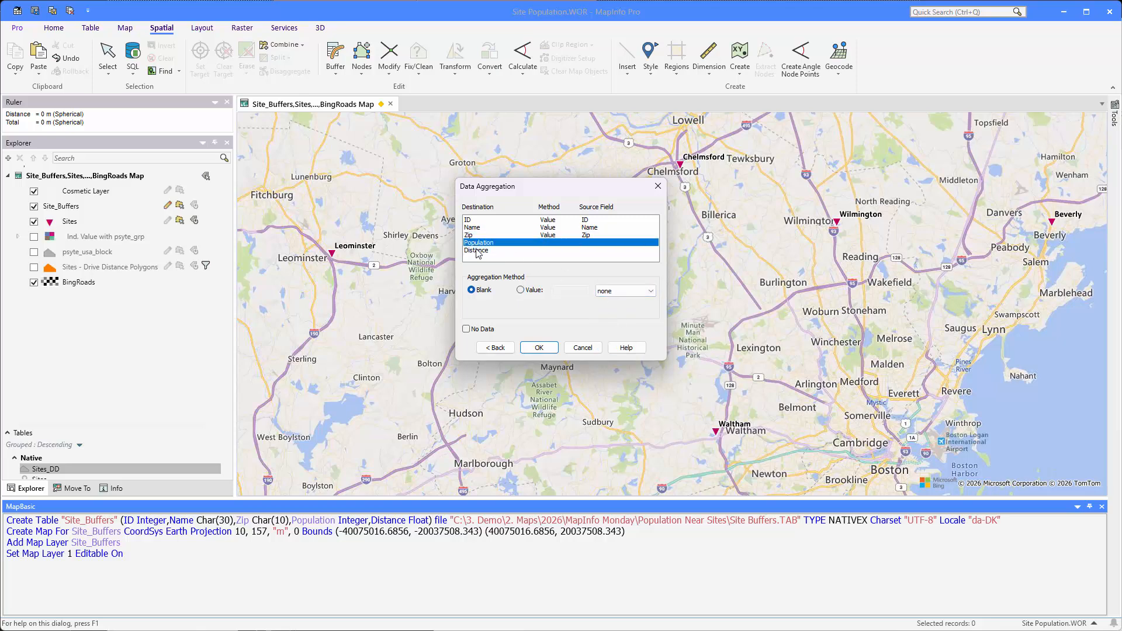
click(478, 251)
click(520, 290)
click(567, 291)
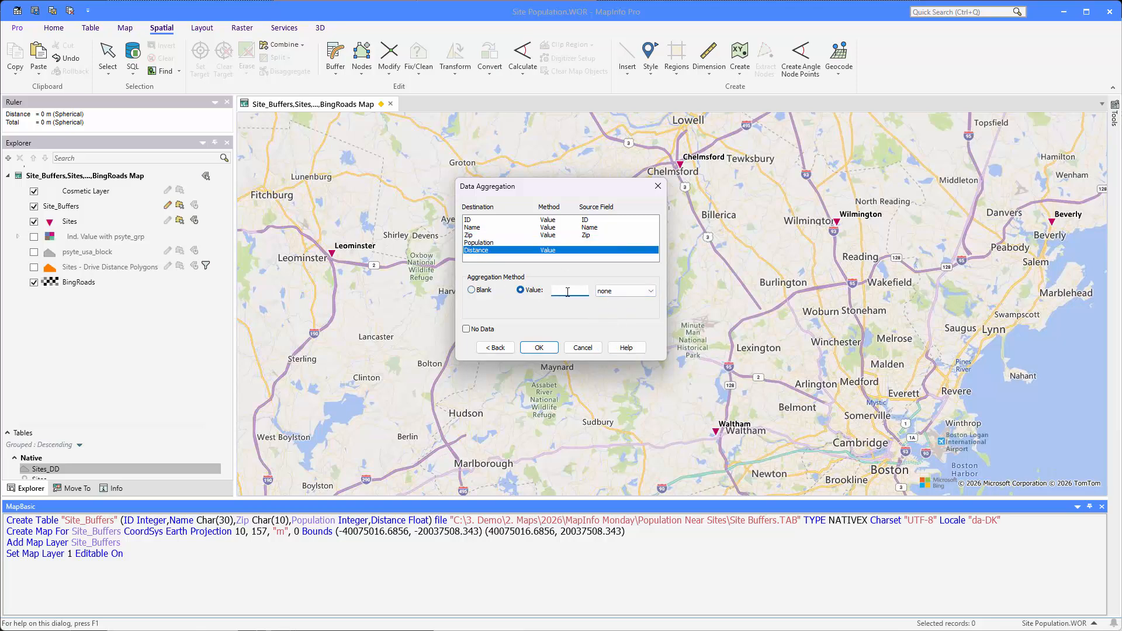
click(548, 347)
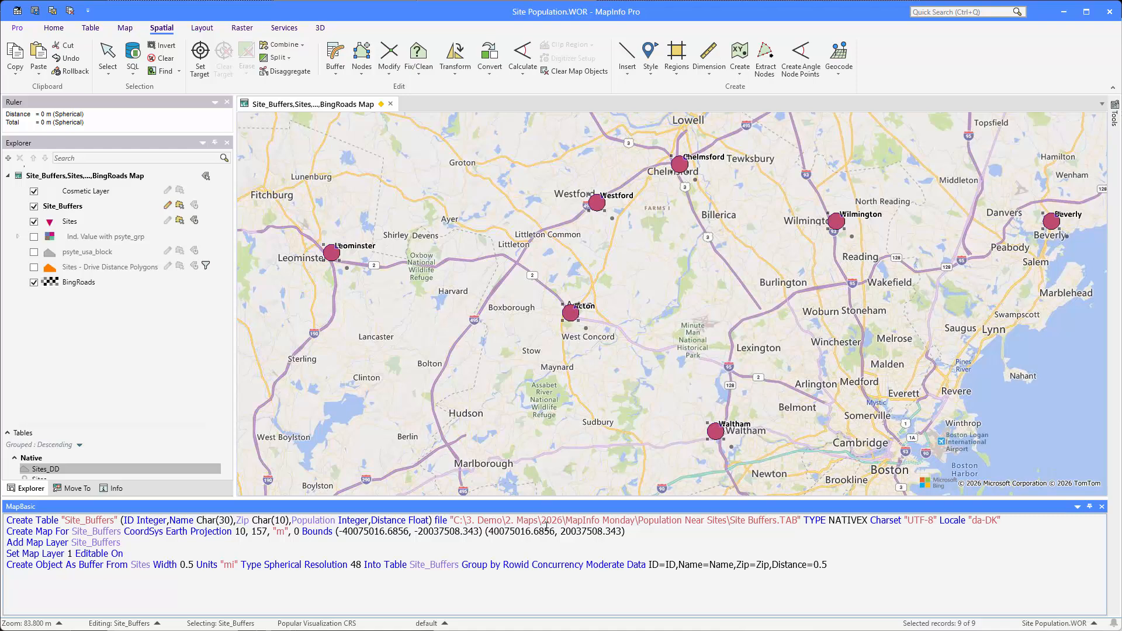
- Delete all MapBasic statements above the Create Object As Buffer statement
click(235, 548)
key(shift+Up)
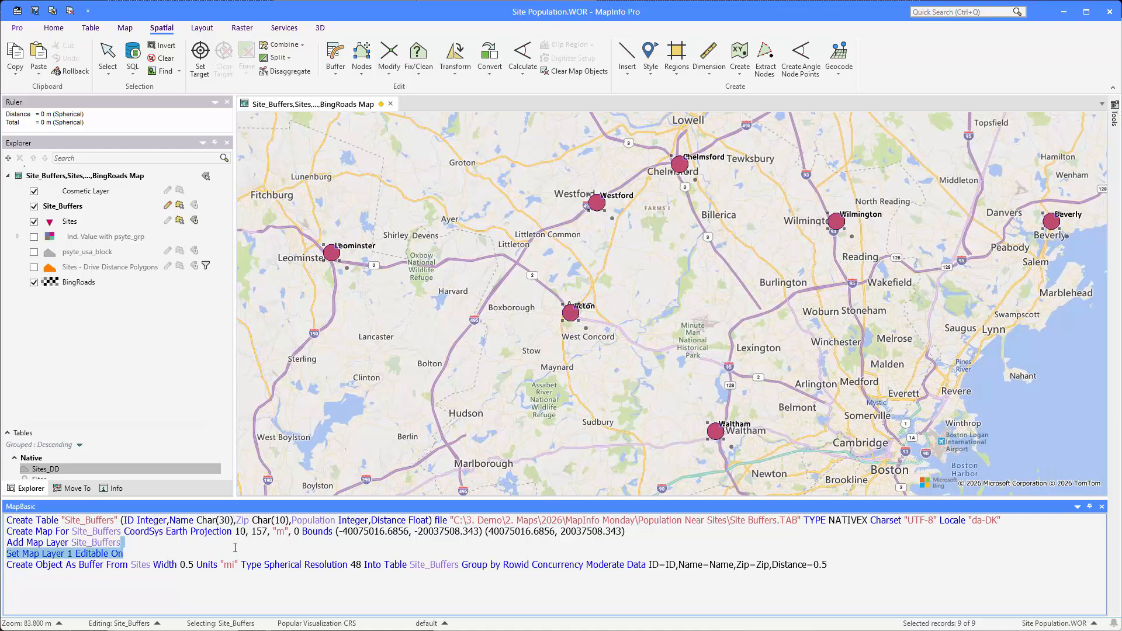
key(ctrl+shift+Home)
key(Delete)
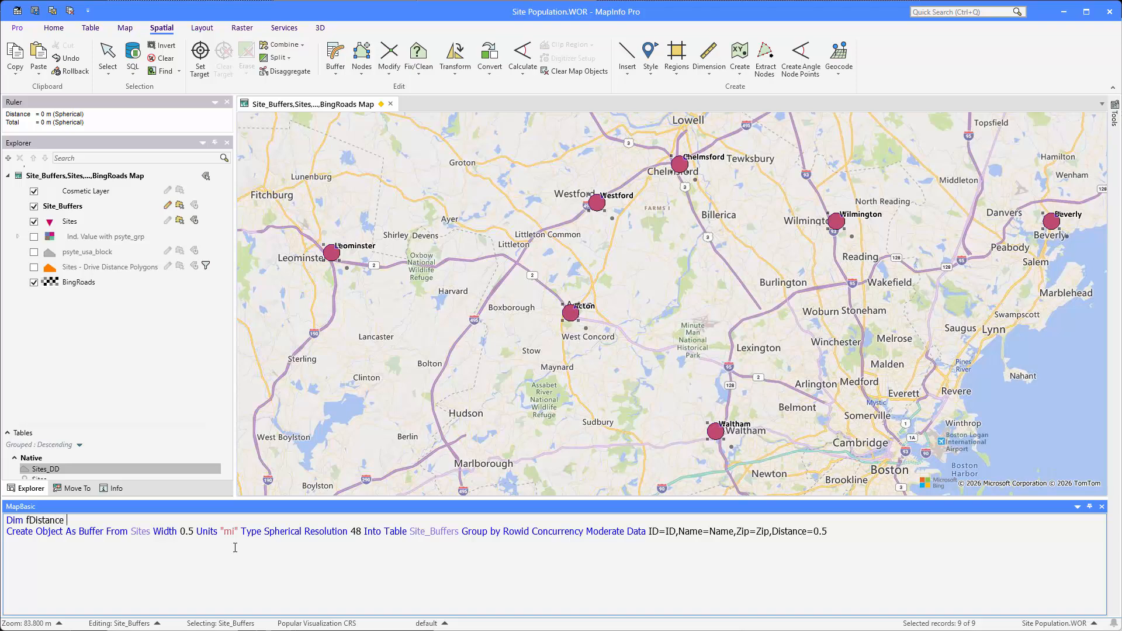
- Above the buffer statement, declare fDistance As Float, set fDistance = 0.5, and add the line fDistance = fDistance + 0.5
key(Return)
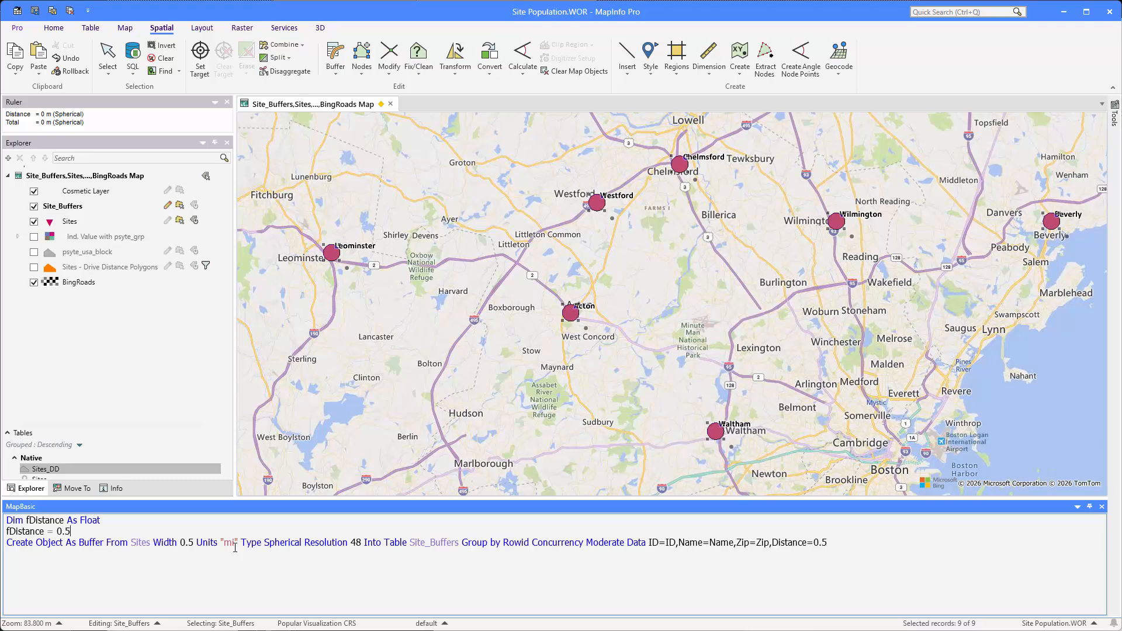
key(Return)
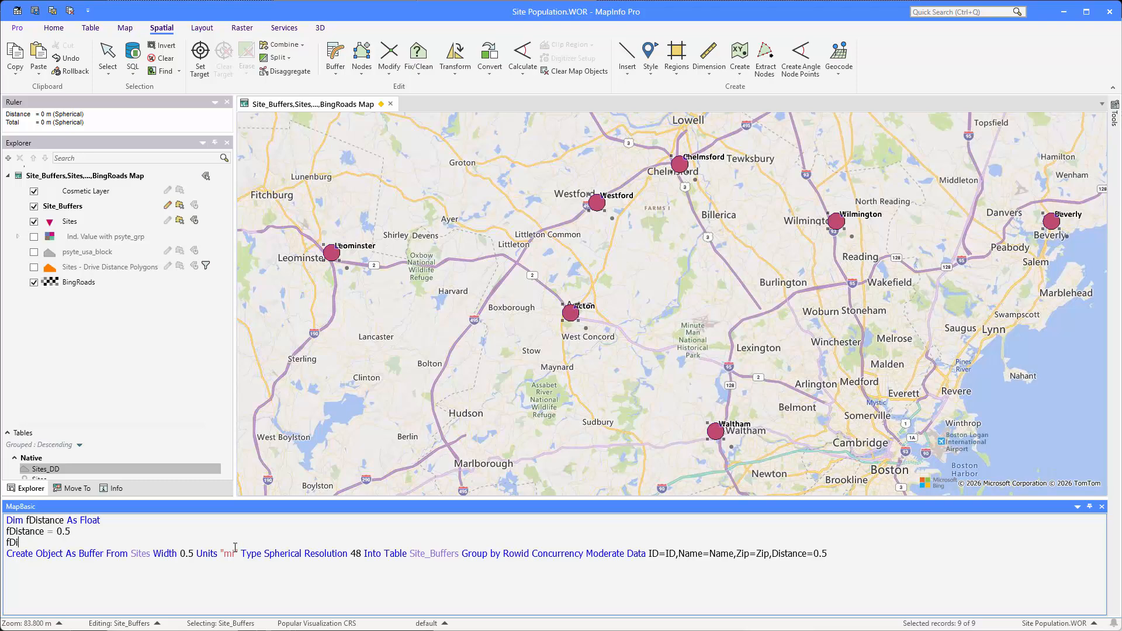
text(fDistance = fDistance)
- Replace the buffer statement's fixed width of 0.5 with the fDistance variable
key(Left)
key(shift+Right)
key(shift+Right)
key(shift+Right)
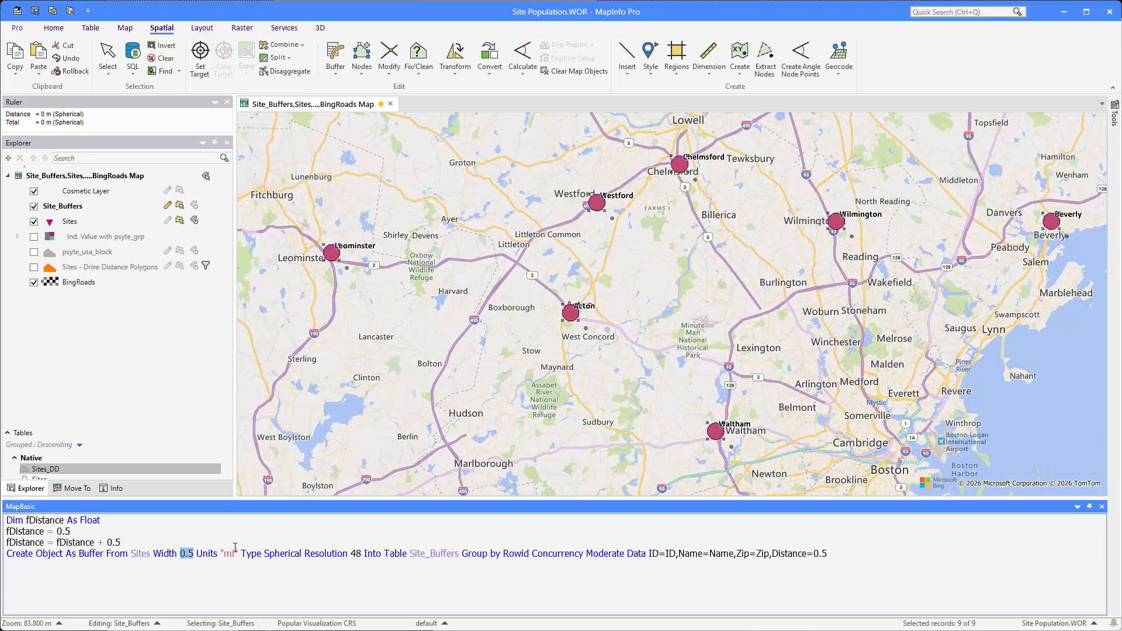
text(fDistance)
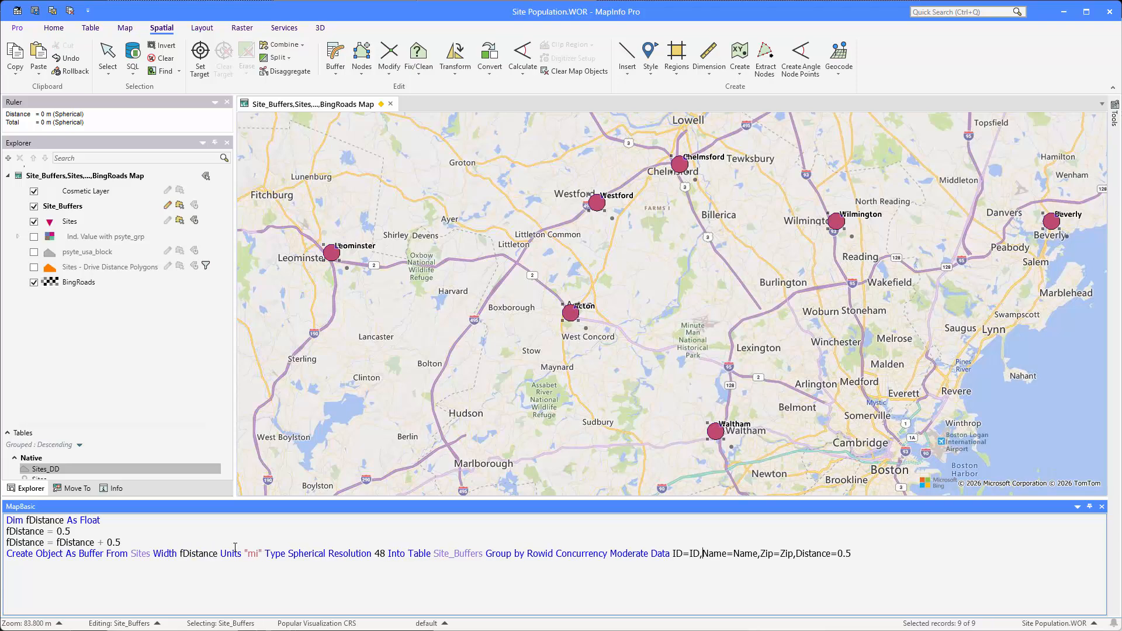
- Set the buffer statement's Distance column to fDistance and add the line Print "Created buffers at " + fDistance + " mi" below it
key(Left)
key(shift+Right)
key(shift+Right)
key(shift+Right)
text(fD)
text(Crea)
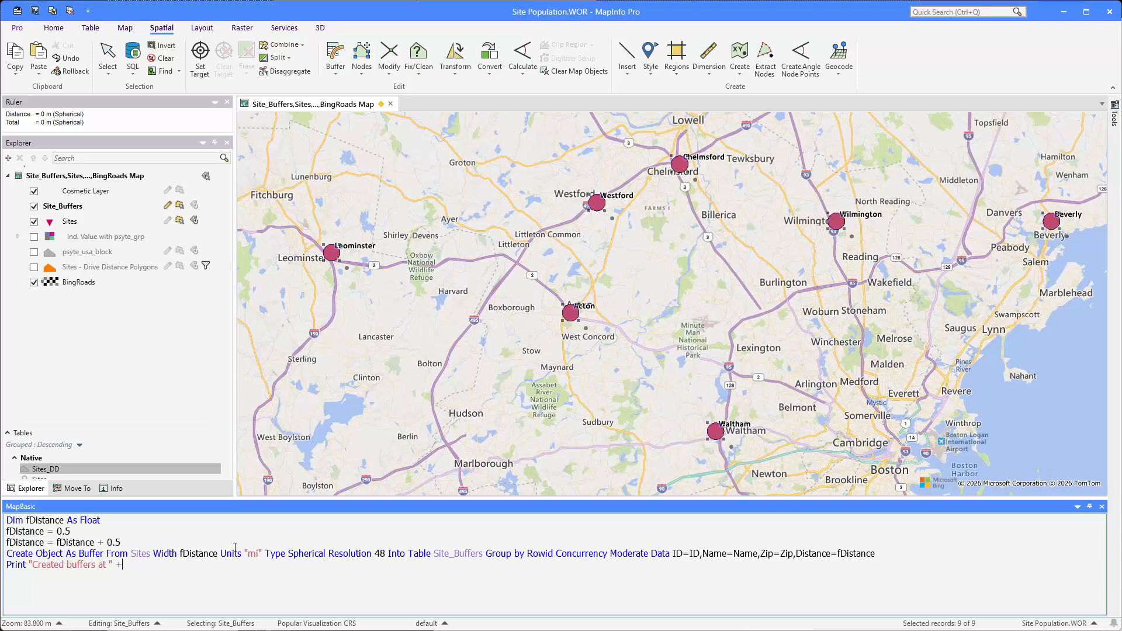
text(nce)
- Run the increment, buffer and print statements repeatedly to create site buffers every 0.5 miles from 1 to 3.5 miles
key(shift+Up)
key(shift+Up)
key(shift+Up)
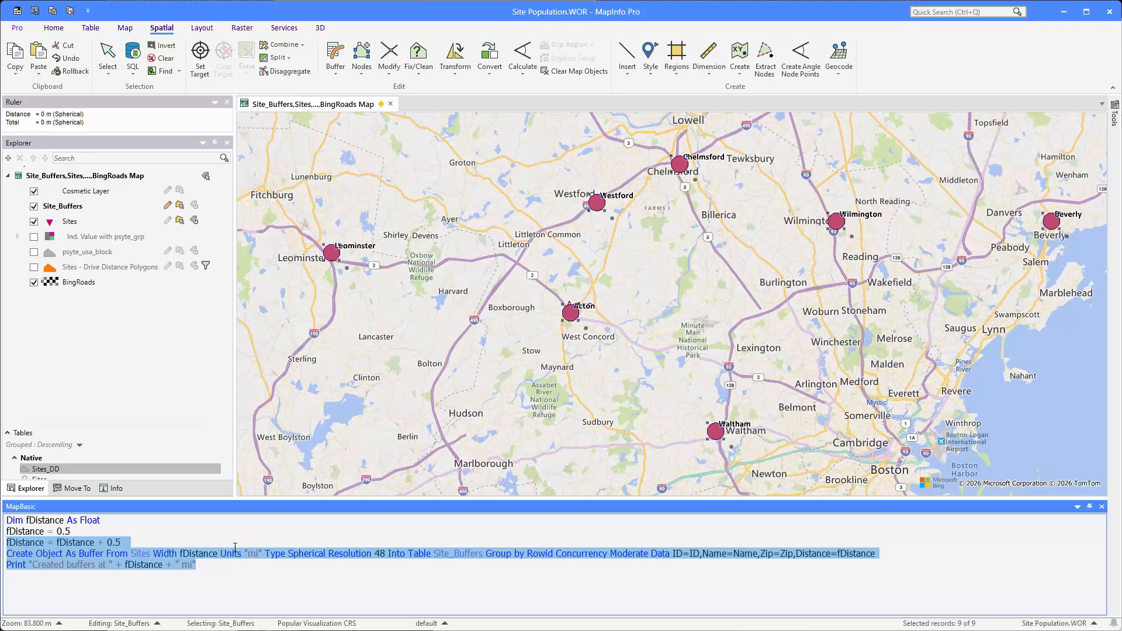
key(Return)
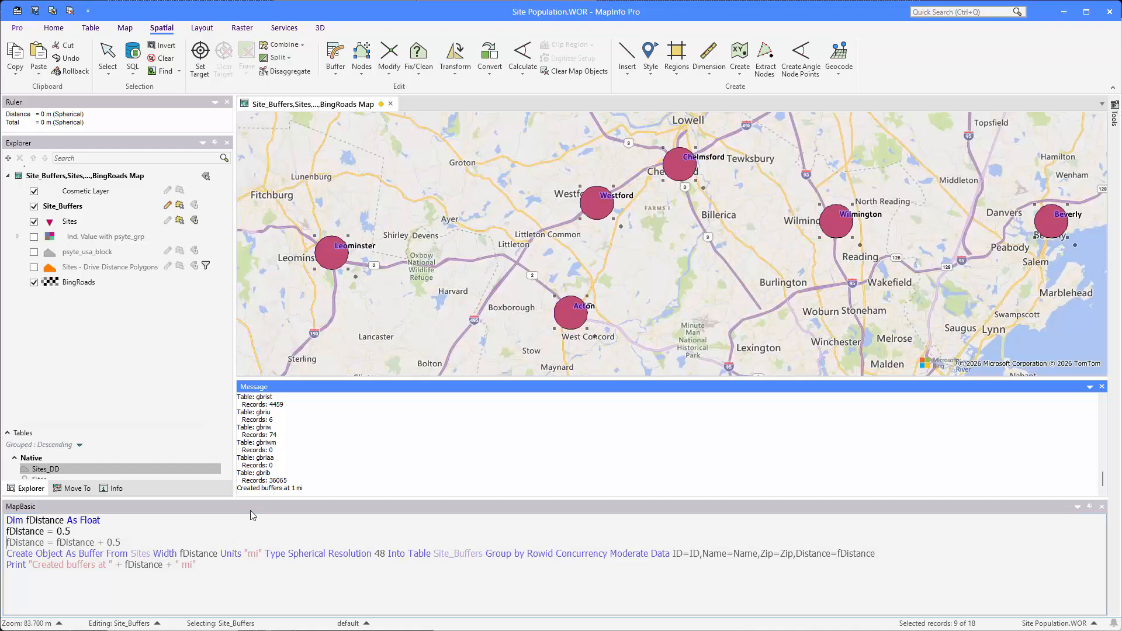
key(Return)
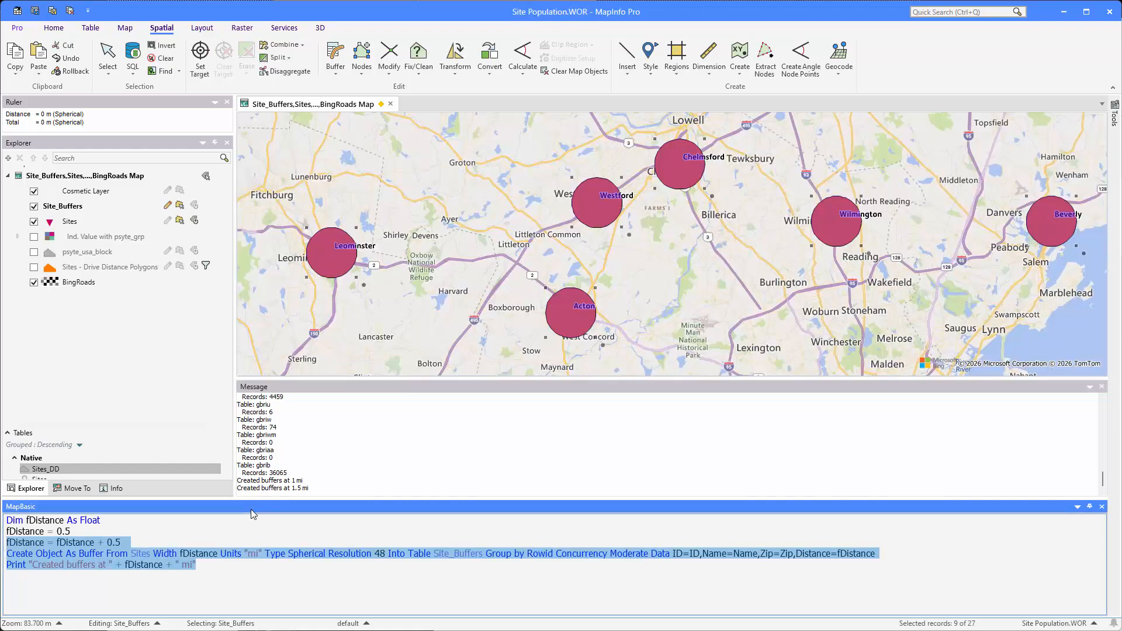
key(Return)
key(Return)
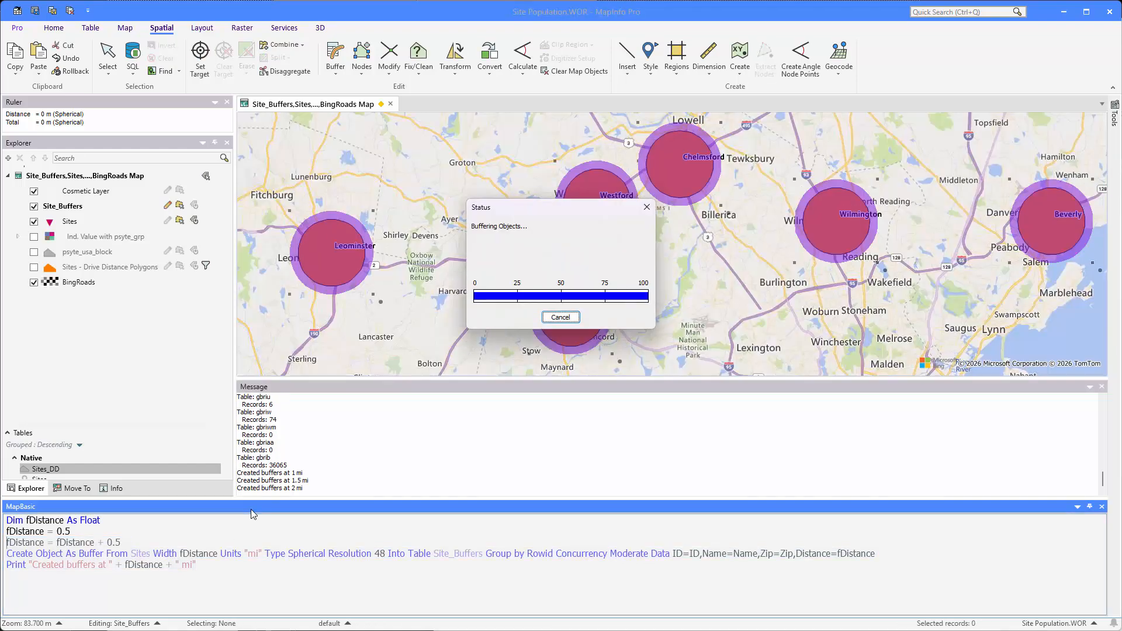
- Keep rerunning the increment, buffer and print statements to create site buffers every 0.5 miles from 4 to 10 miles
key(Return)
key(Return)
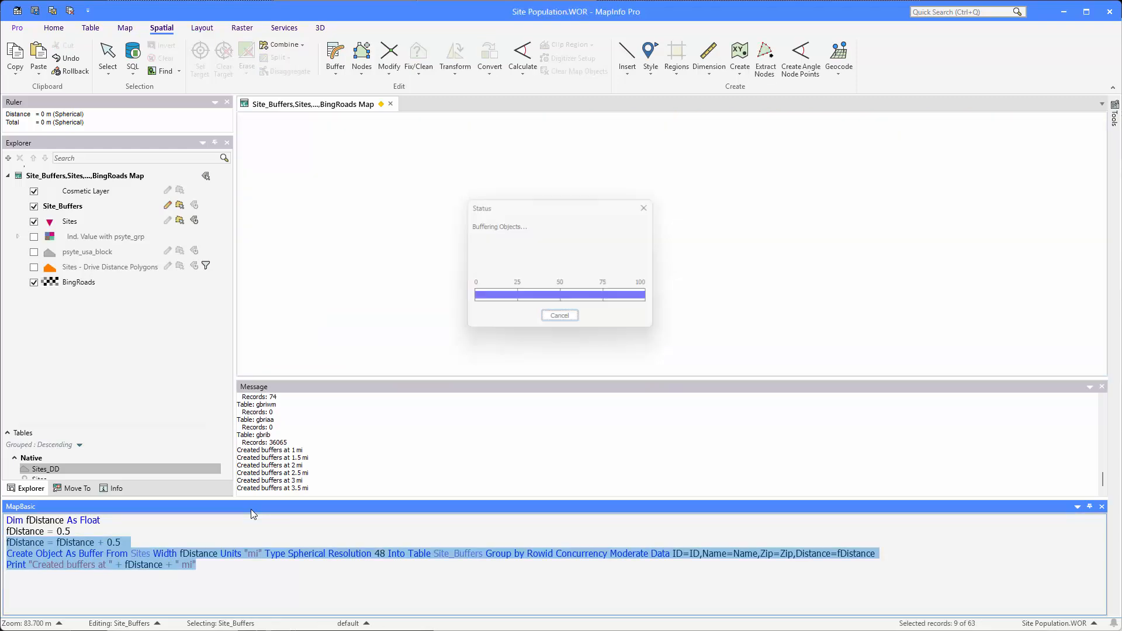
key(Return)
key(Return)
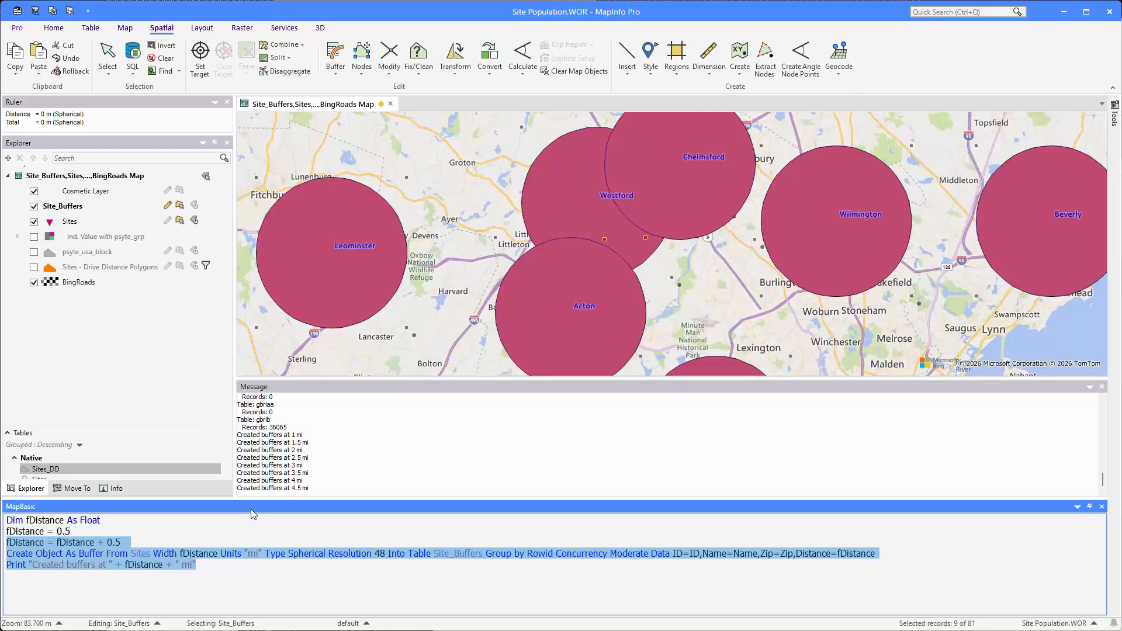
key(Return)
key(Return)
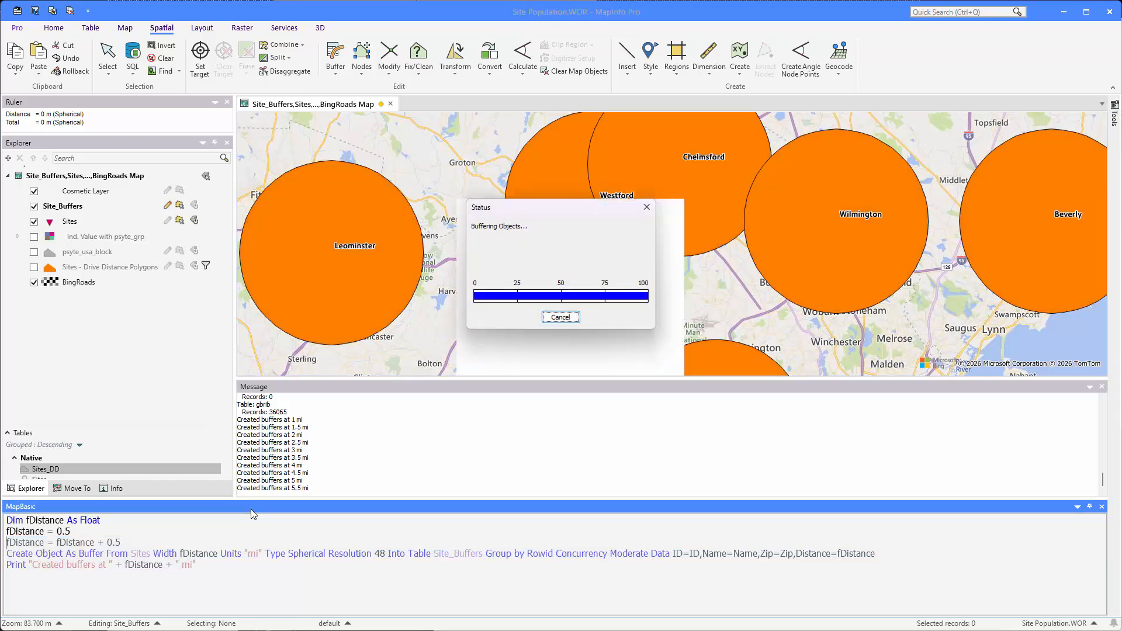
key(Return)
key(Return)
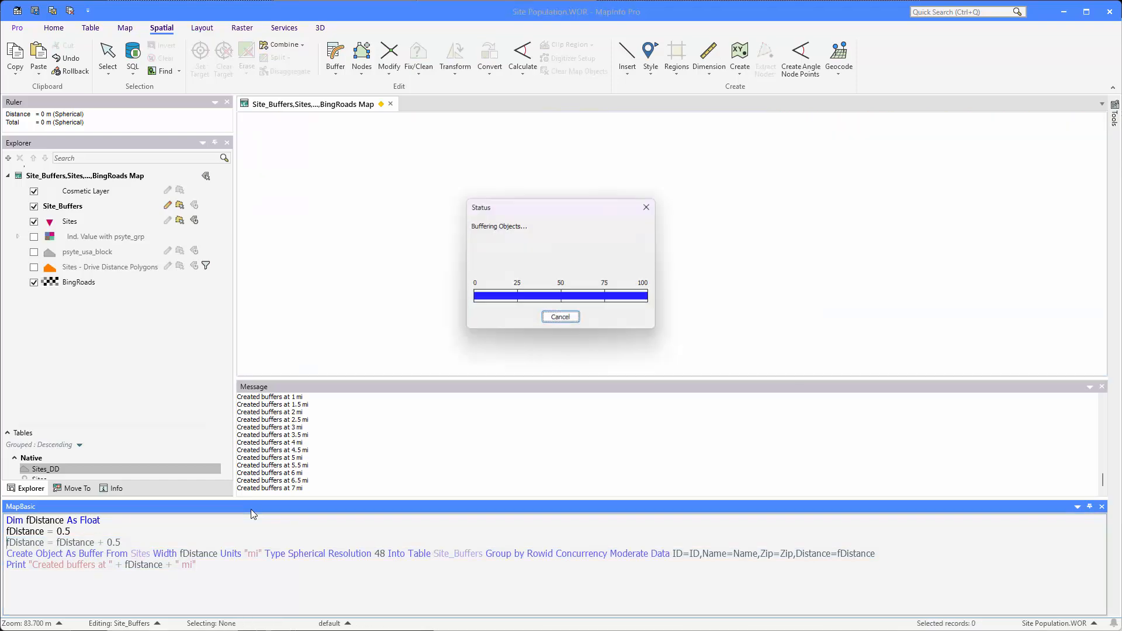
key(Return)
key(Return)
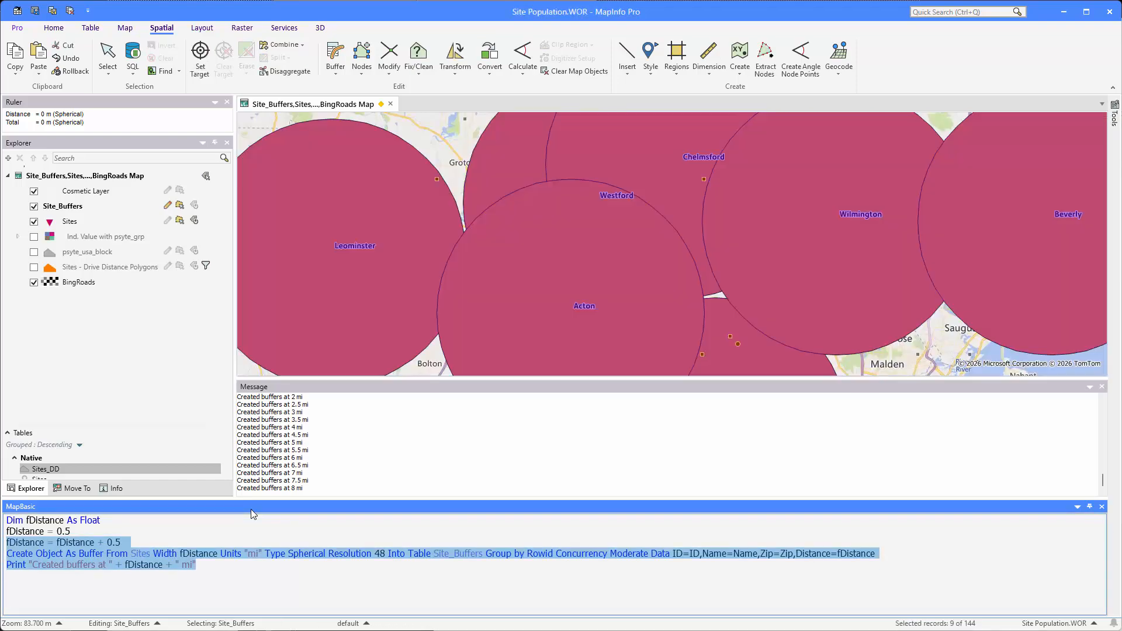
key(Return)
key(Return)
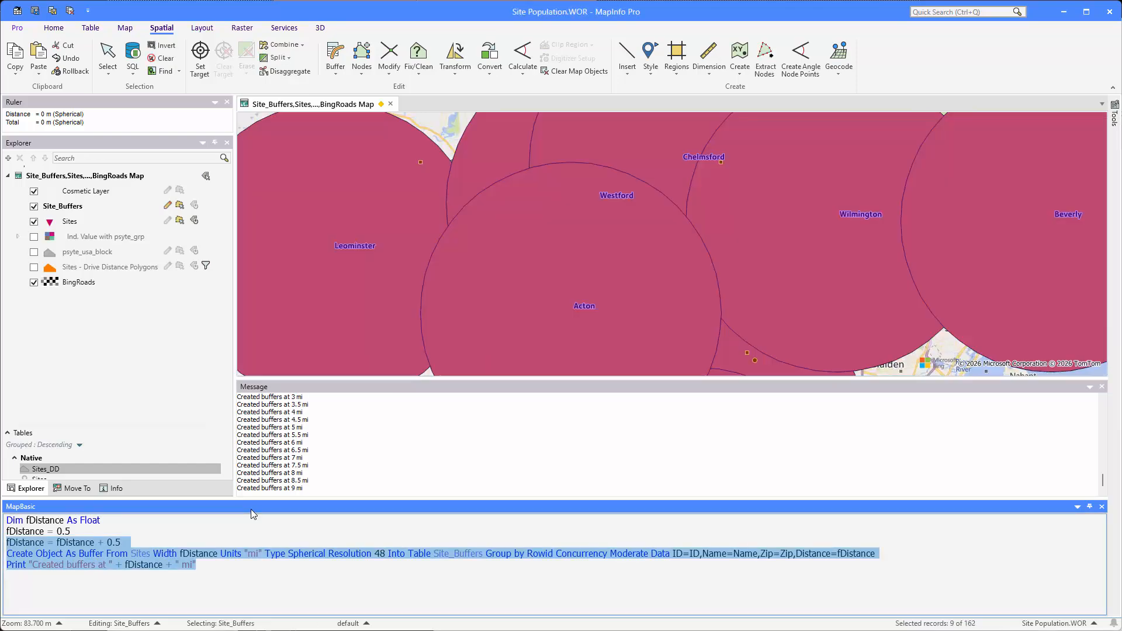
key(Return)
key(Return)
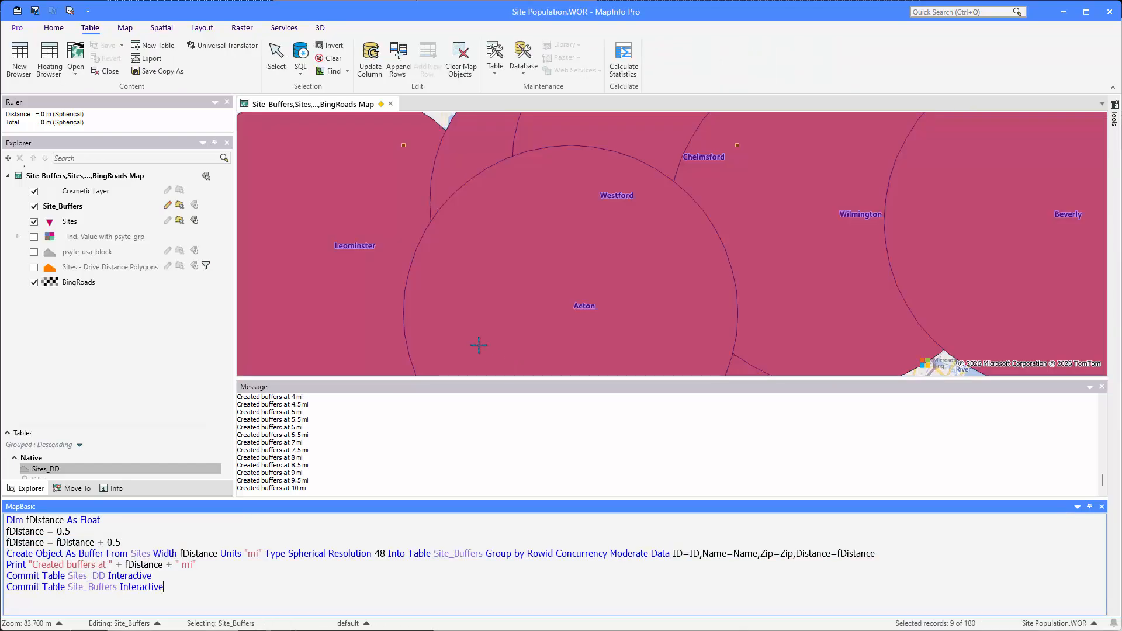
- Close the MapBasic and Message windows
click(1101, 506)
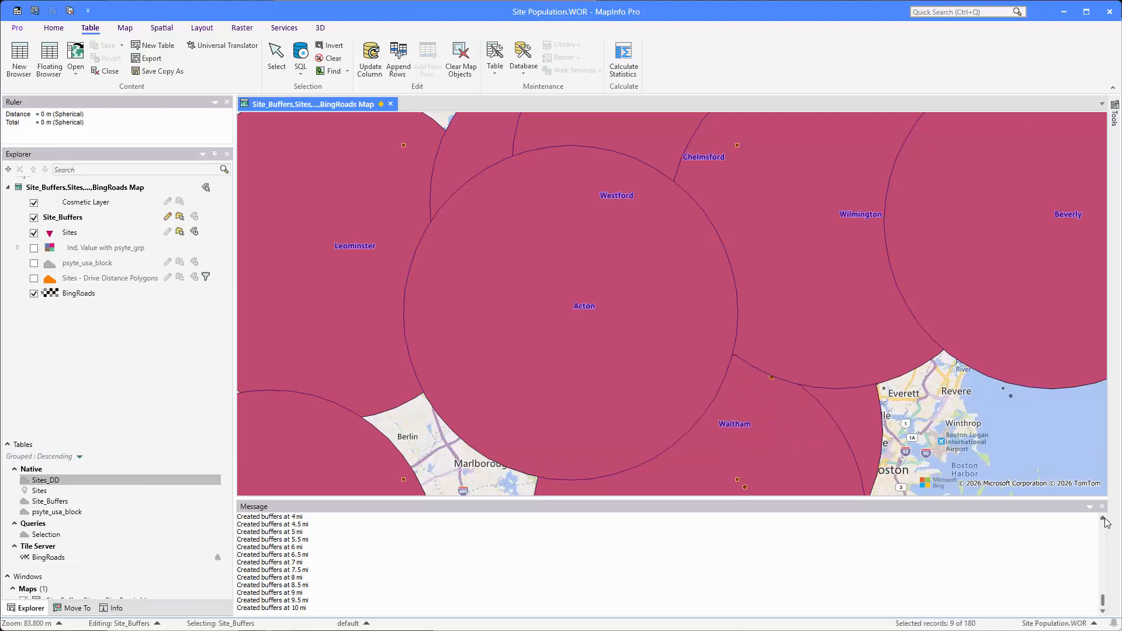
click(1102, 503)
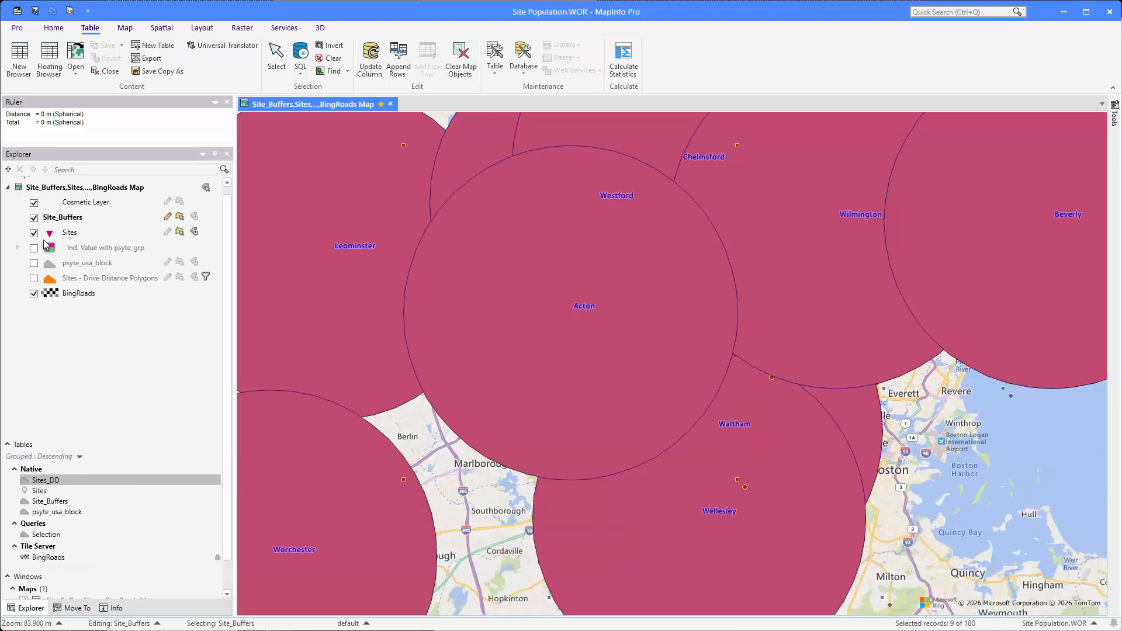
- Turn on the style override for the Site_Buffers layer and clear the current map selection
click(59, 220)
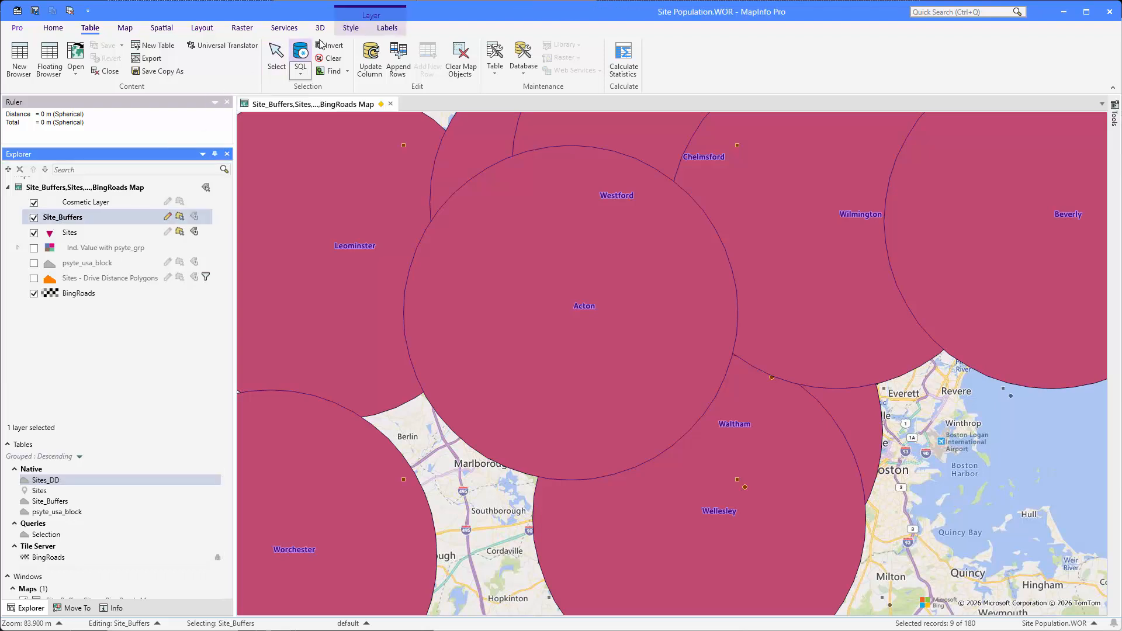
click(345, 30)
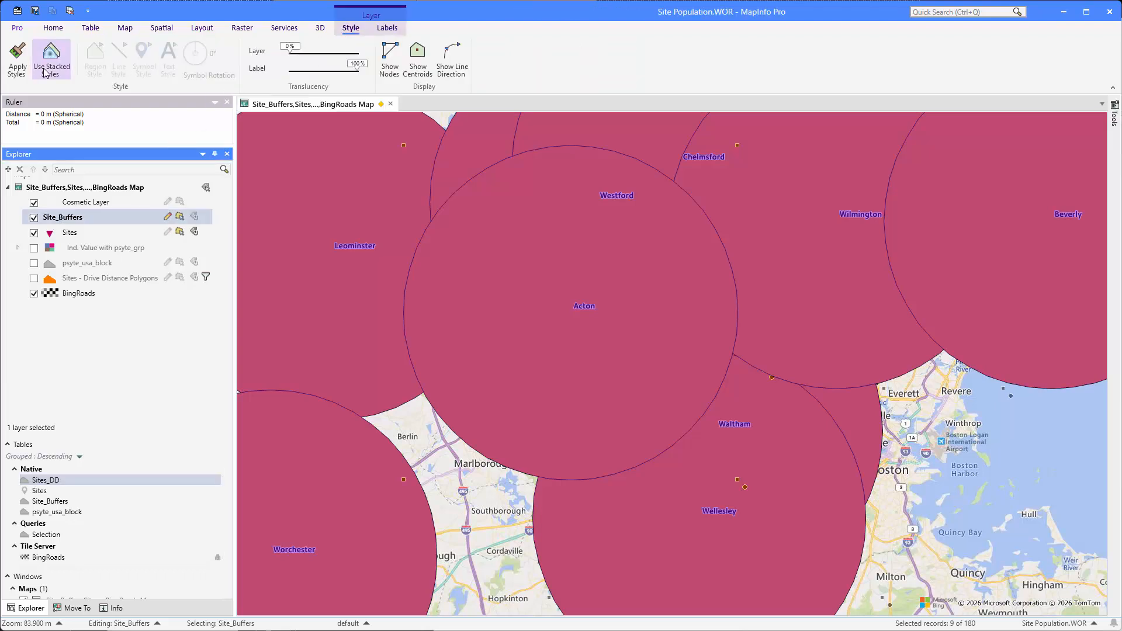
click(17, 58)
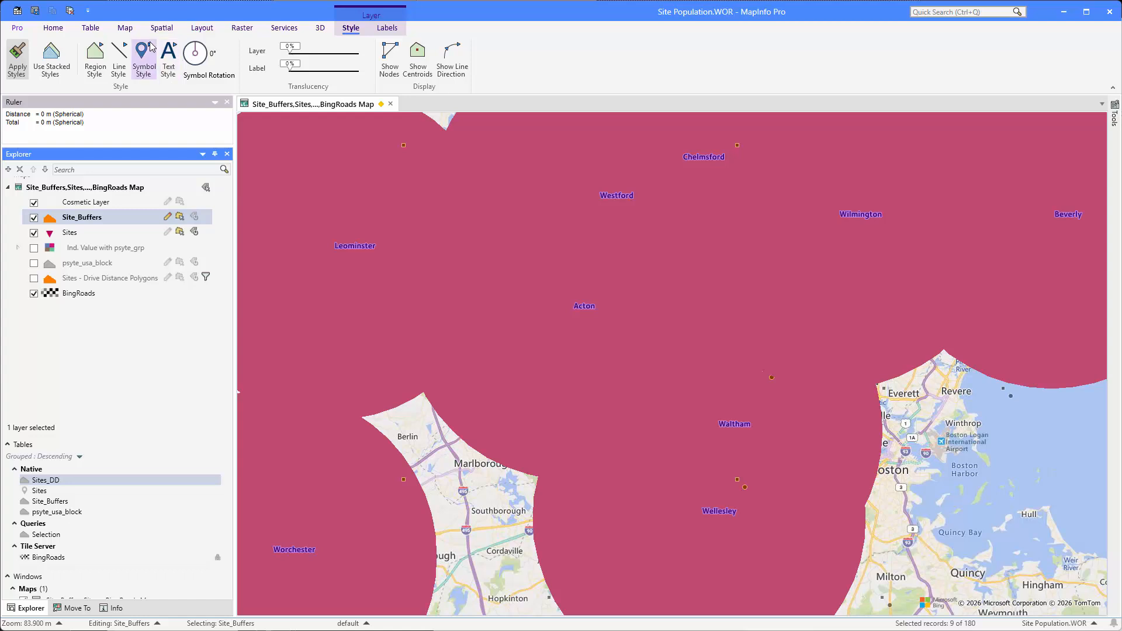
click(125, 28)
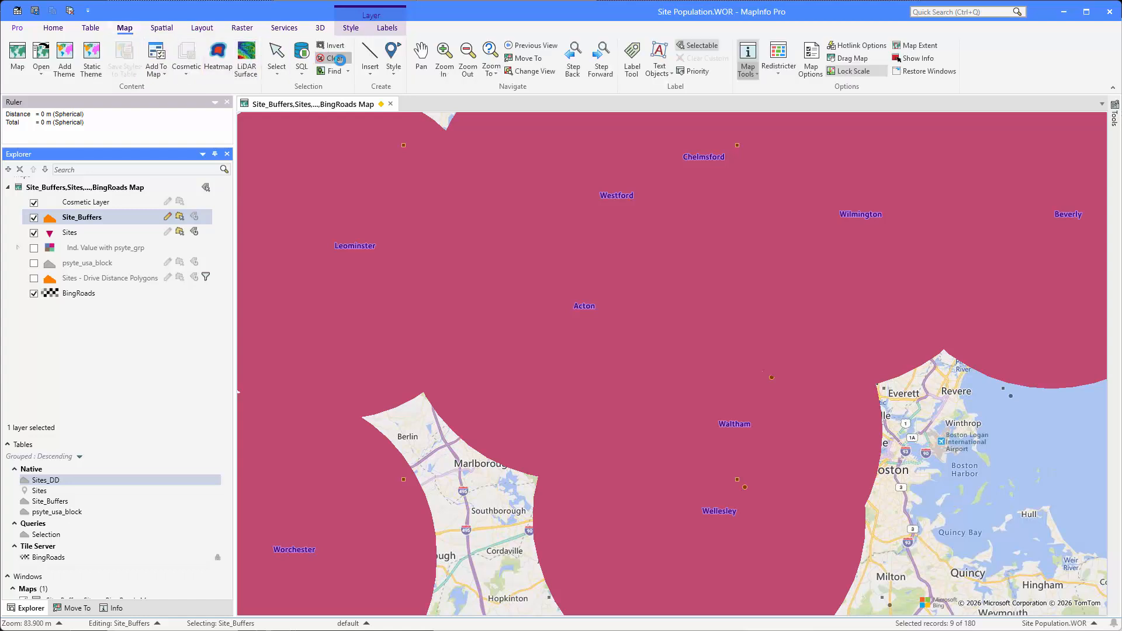
click(332, 59)
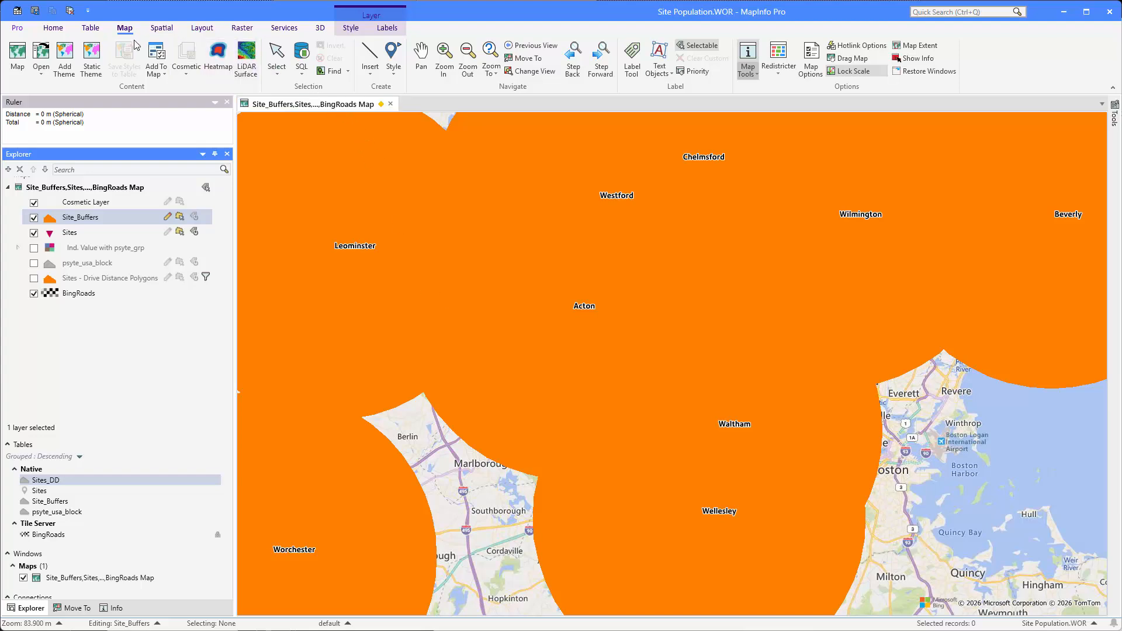
- Start a column update that targets the Population column of the Site_Buffers table
click(90, 28)
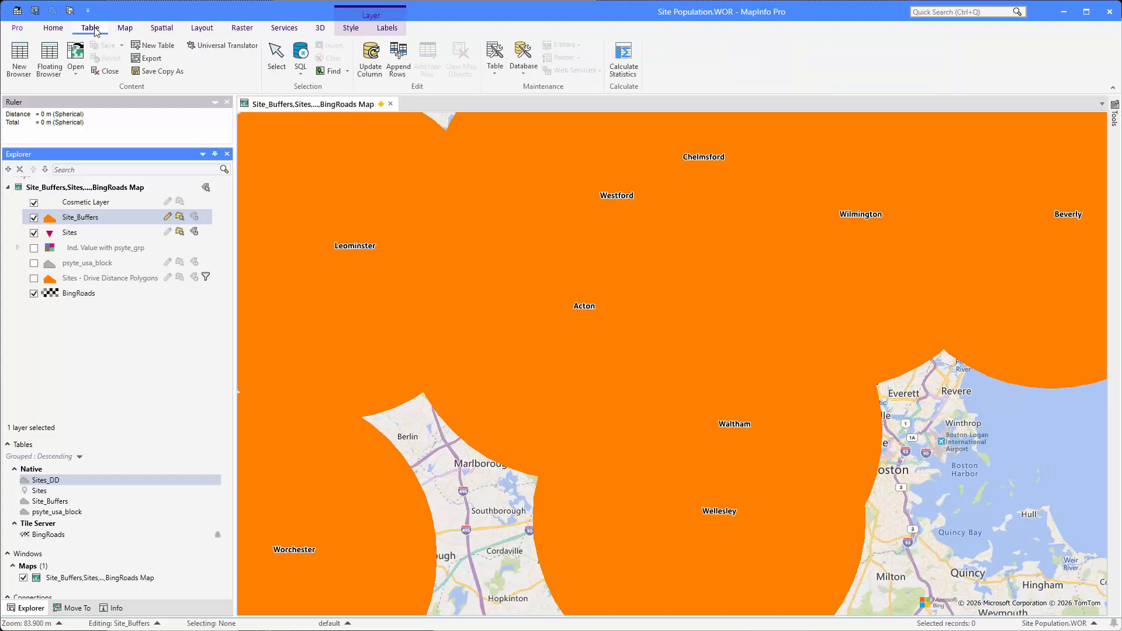
click(370, 58)
click(523, 217)
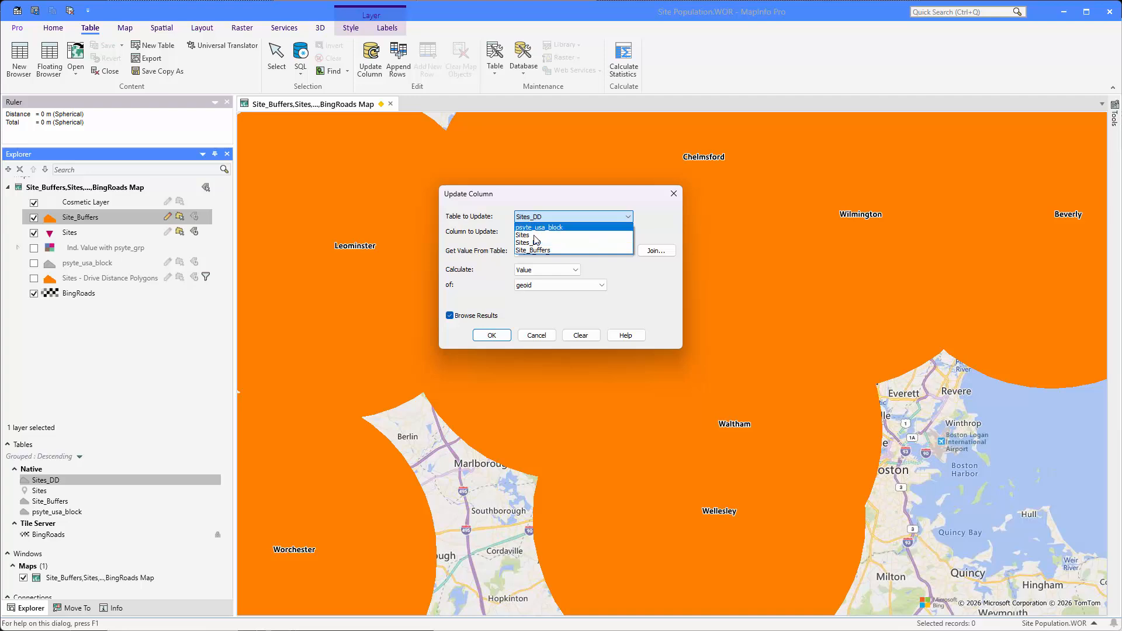
click(540, 248)
click(538, 233)
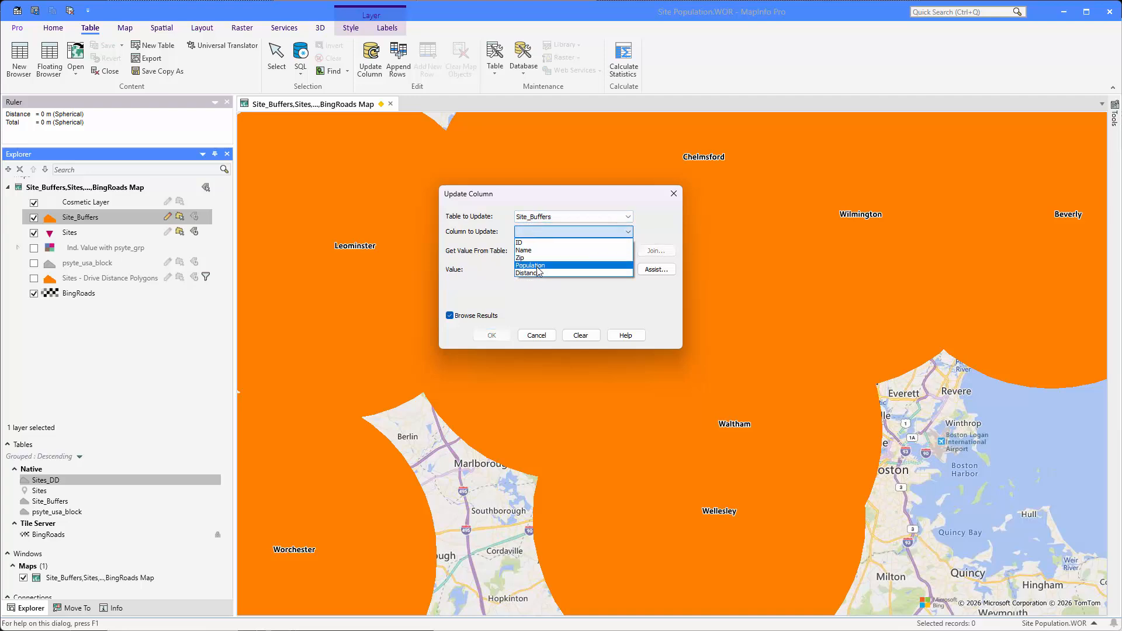
click(538, 257)
- Run the update with the Proportion Sum of population from psyte_usa_block, joined where its objects intersect those in Site_Buffers
click(548, 251)
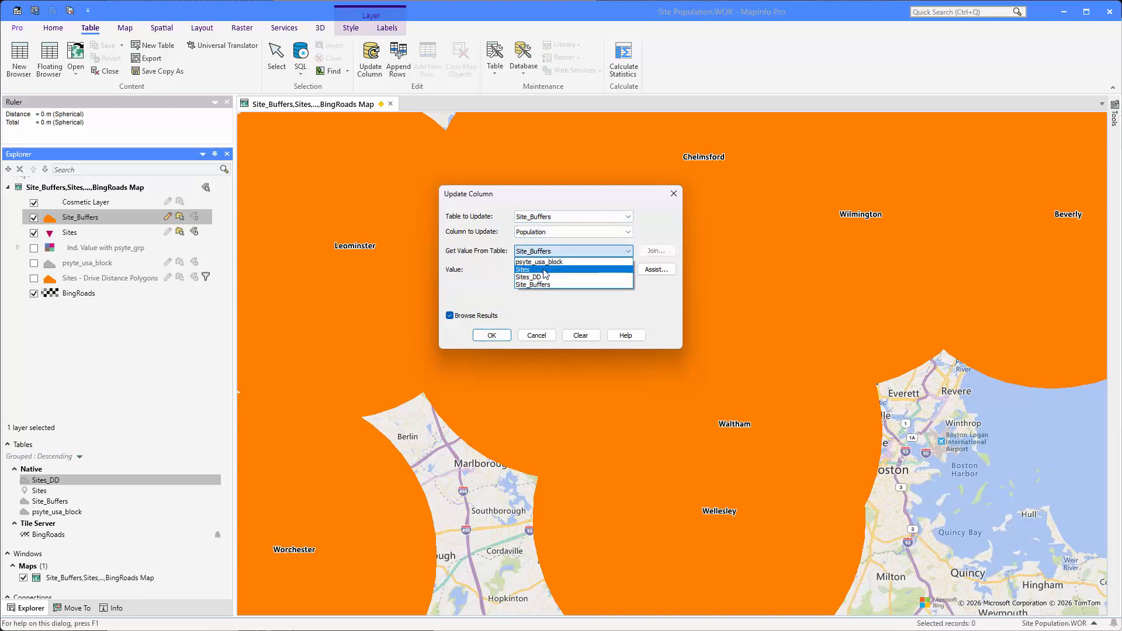
click(543, 263)
click(544, 269)
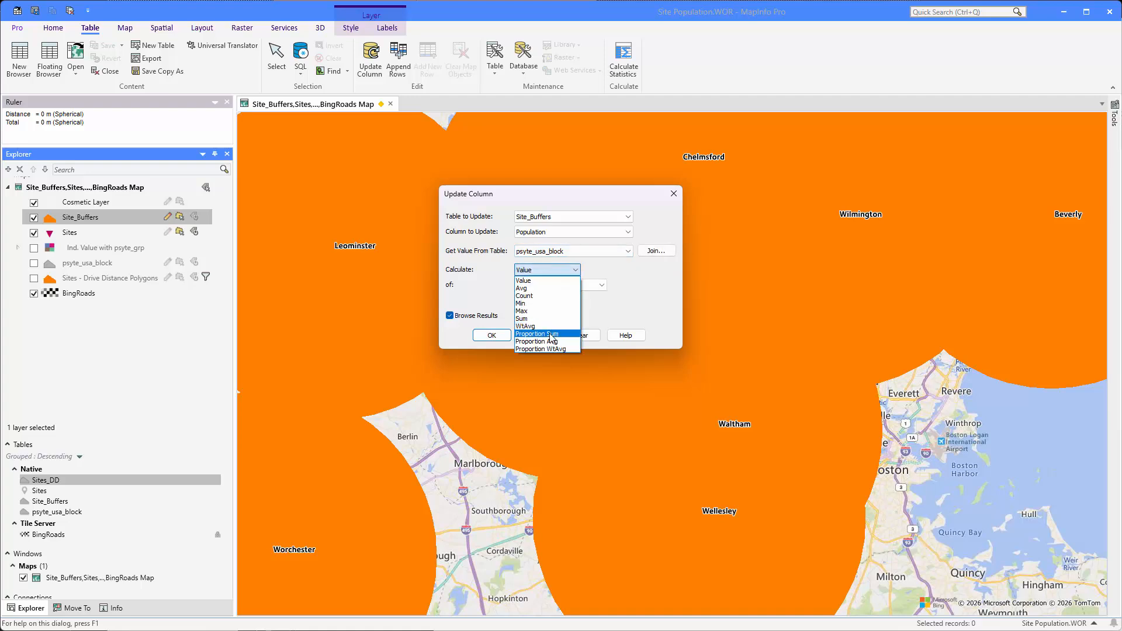
click(552, 337)
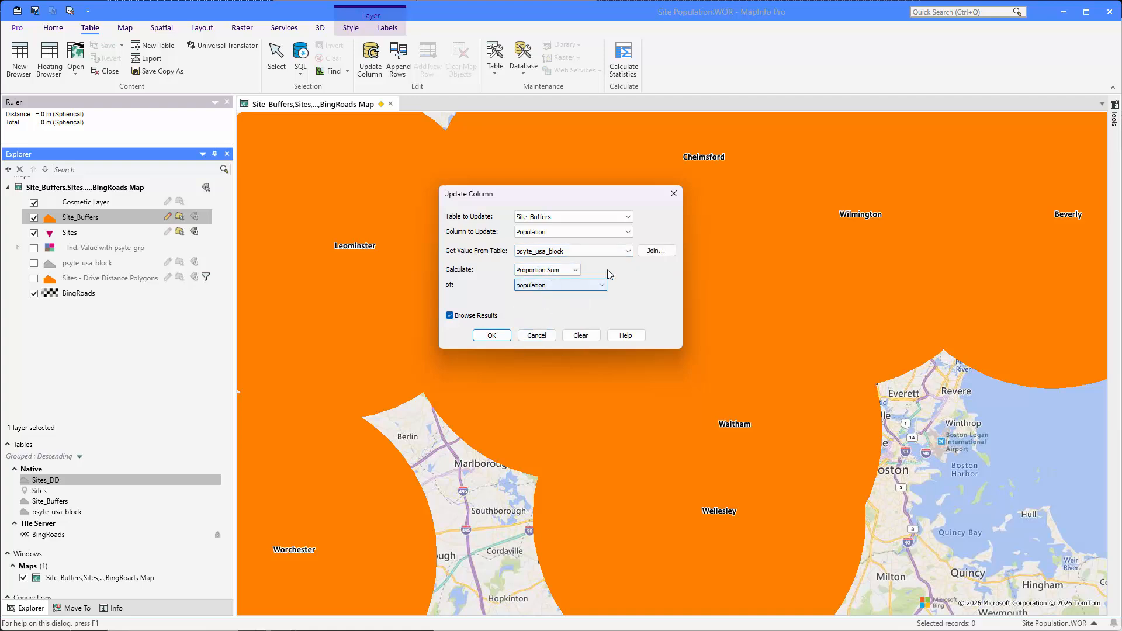
click(656, 250)
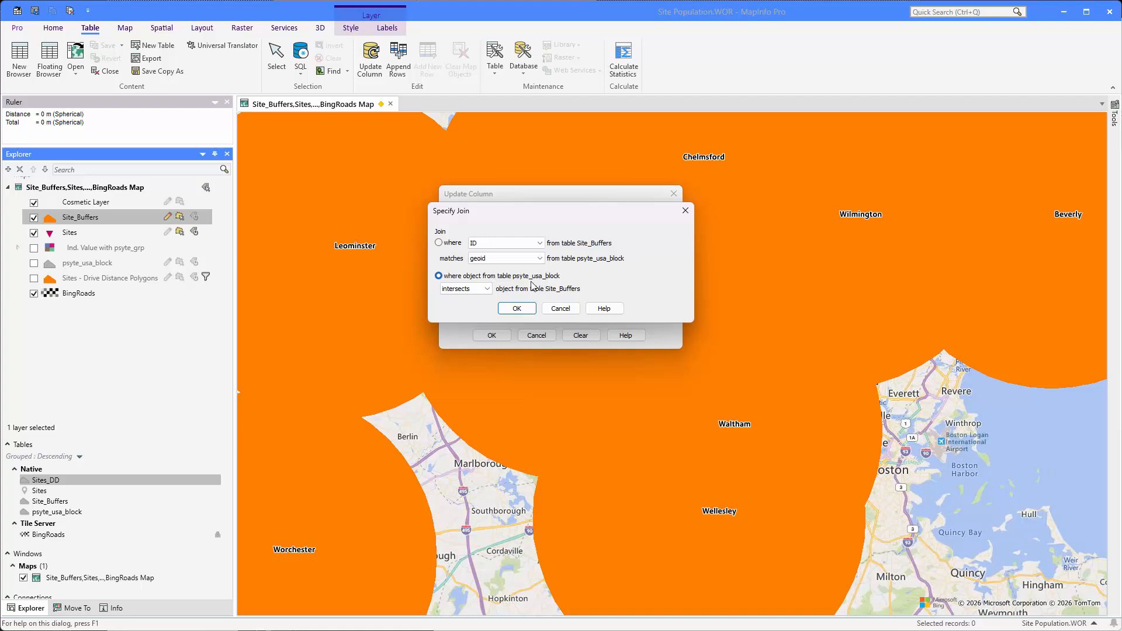
click(512, 309)
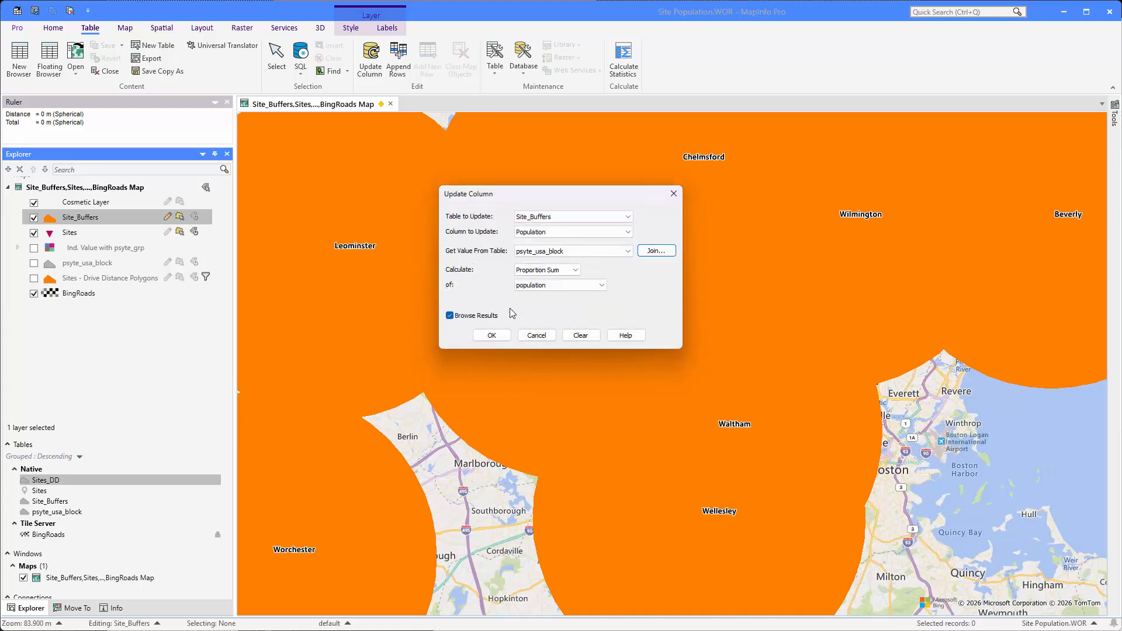
click(492, 335)
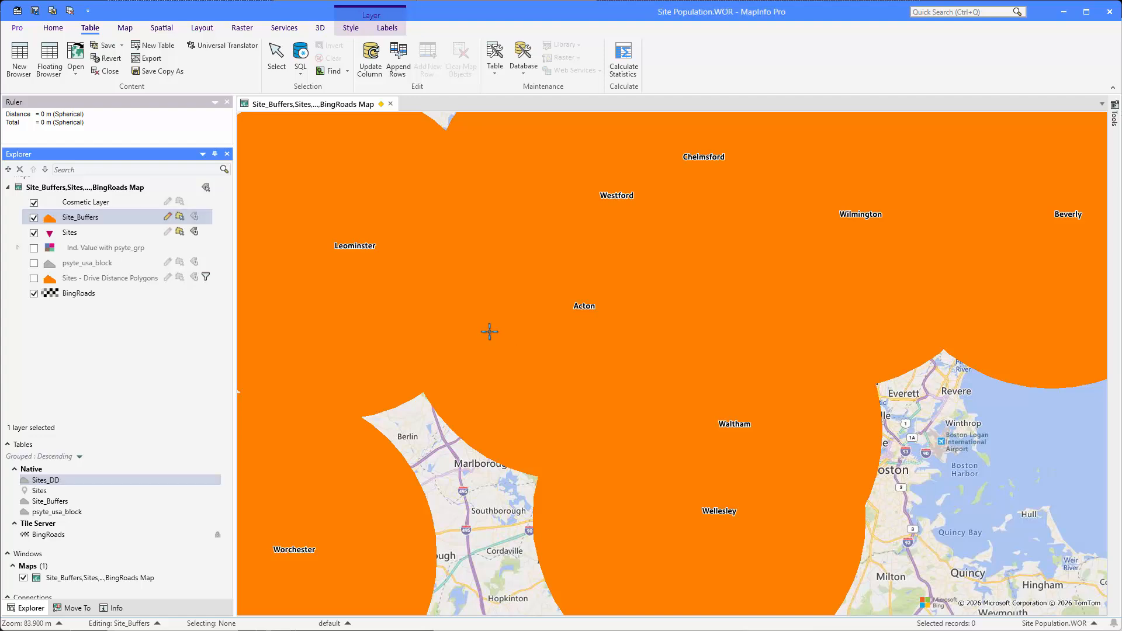
- Save the edits to the Site_Buffers table
key(ctrl+s)
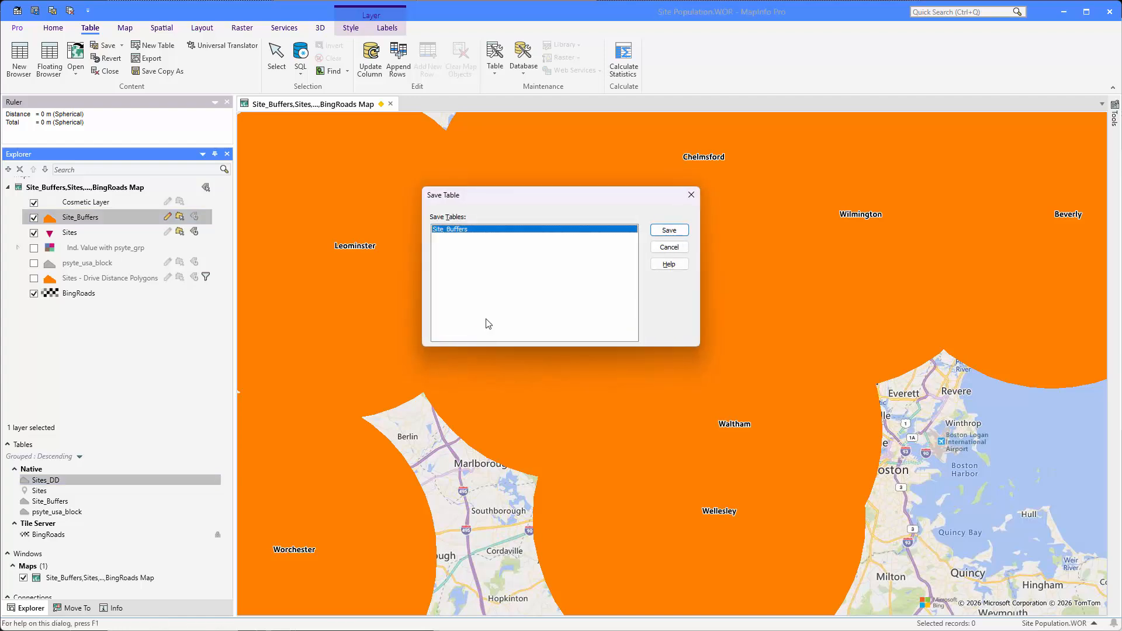
click(663, 230)
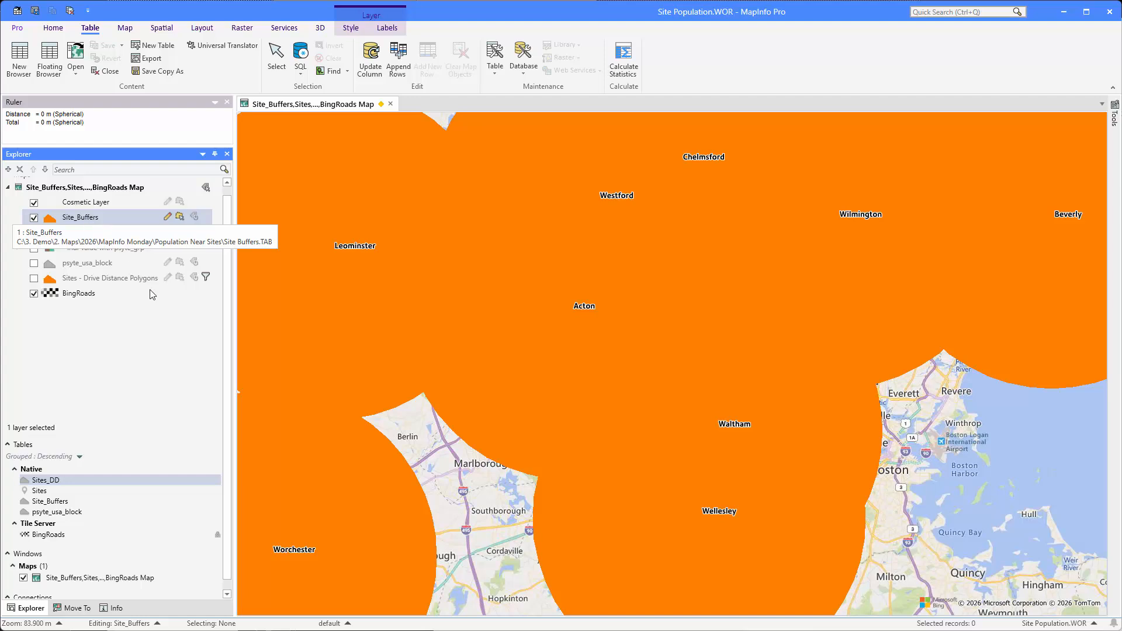
- Move the Site_Buffers layer below psyte_usa_block and set its layer translucency to 25%
drag(80, 221, 82, 271)
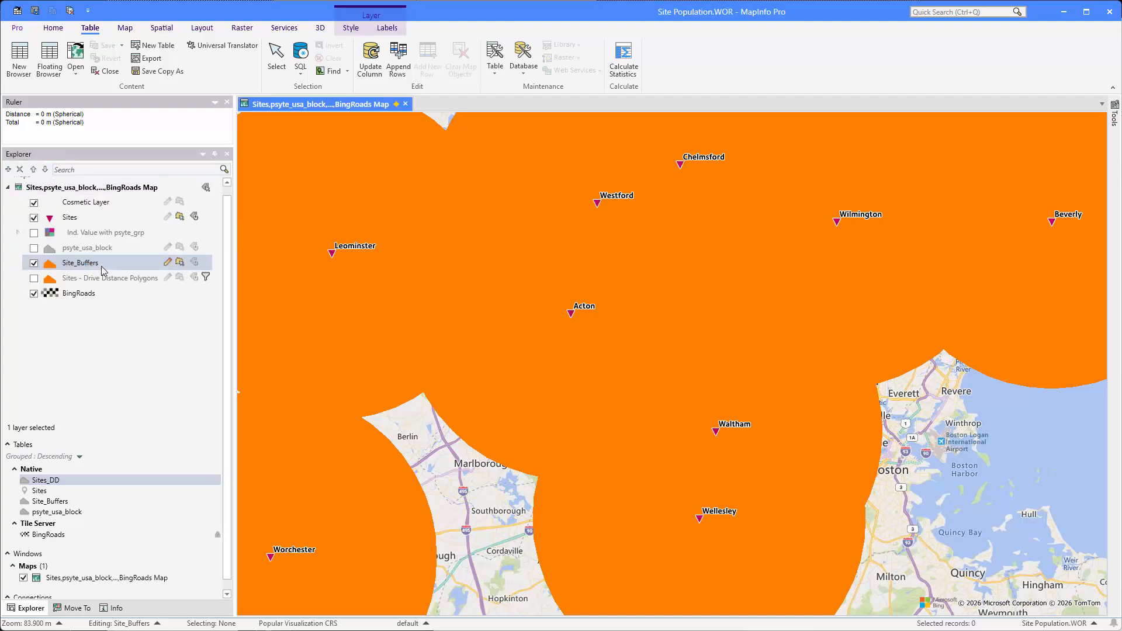
click(350, 31)
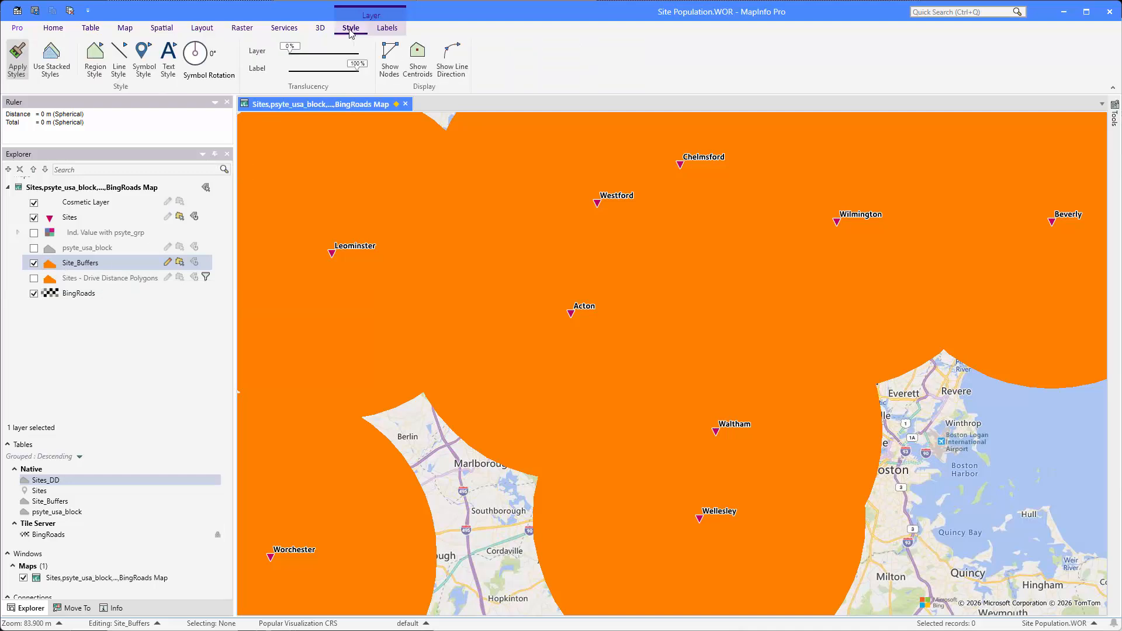
click(318, 52)
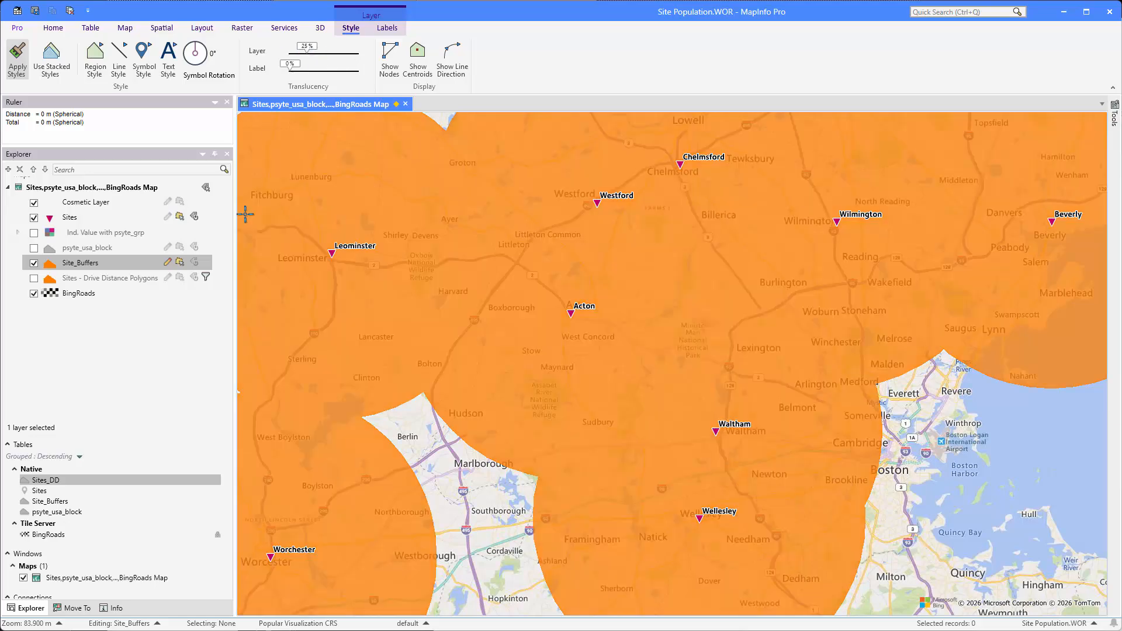
- Filter the Site_Buffers layer with the expression Population Between 25000 and 50000 and switch the layer filter on
click(76, 265)
double_click(76, 266)
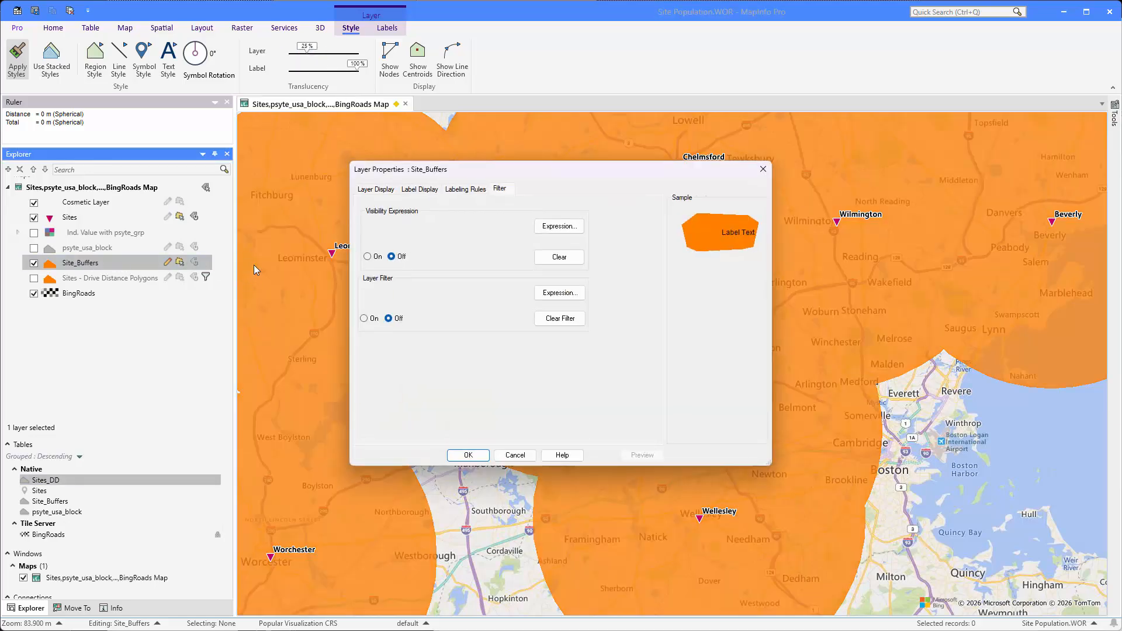
click(546, 292)
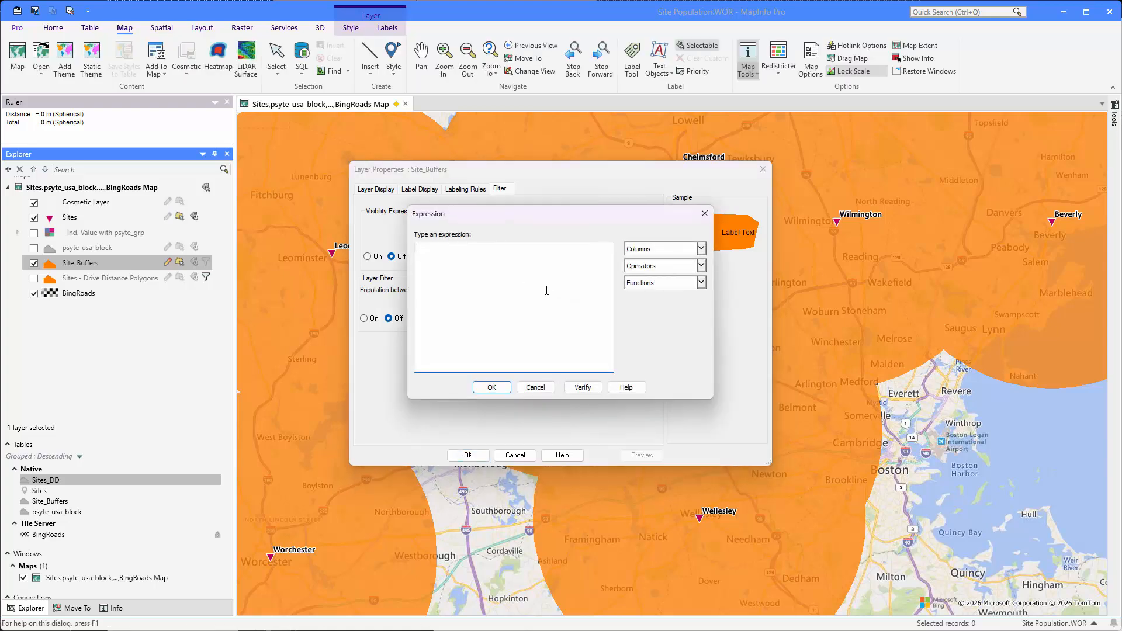
click(655, 249)
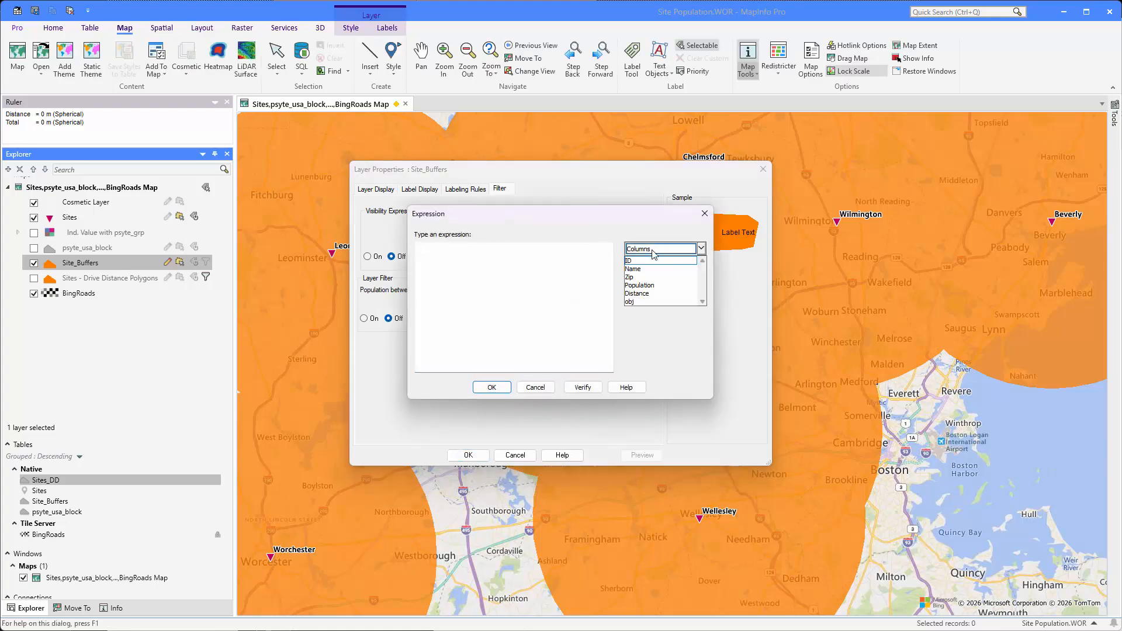
click(650, 286)
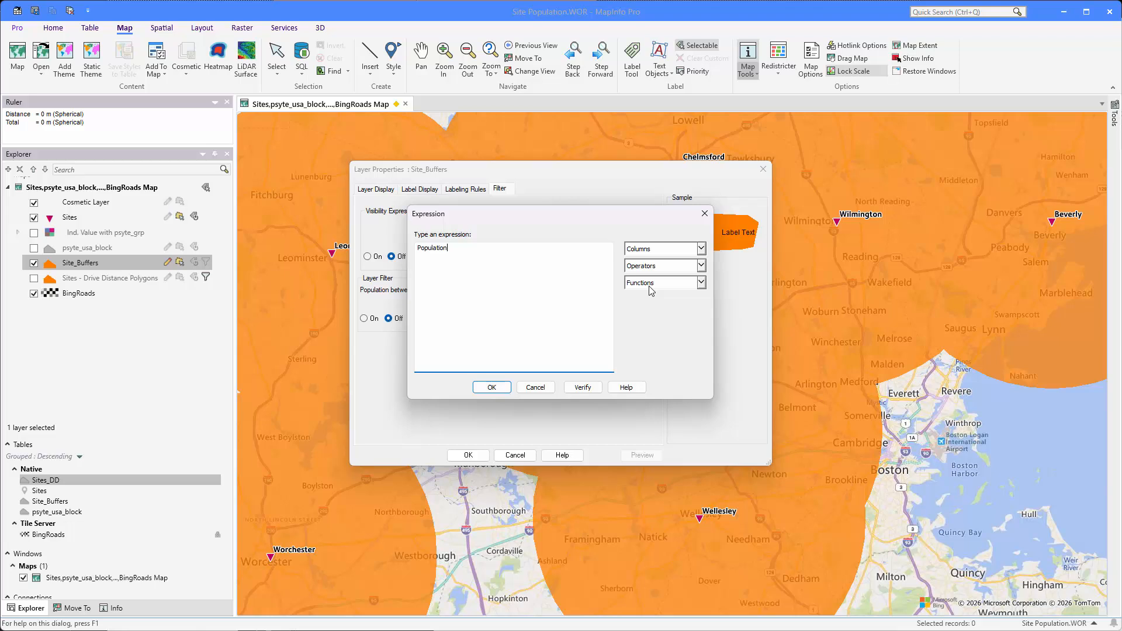
text(Between 25000 and 50000)
click(492, 387)
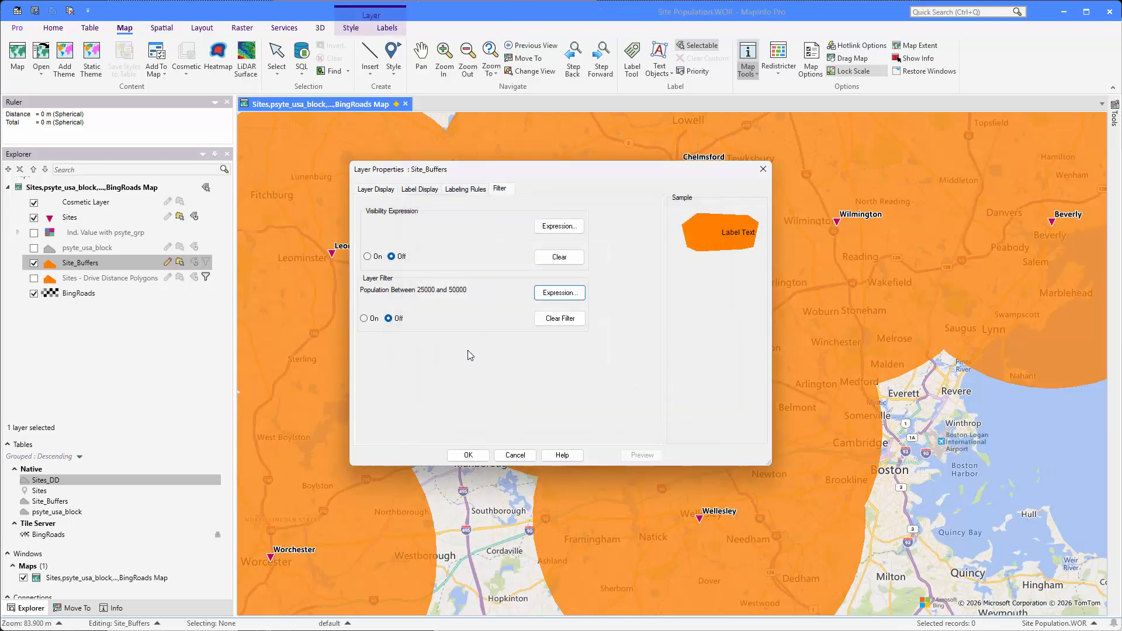
click(363, 318)
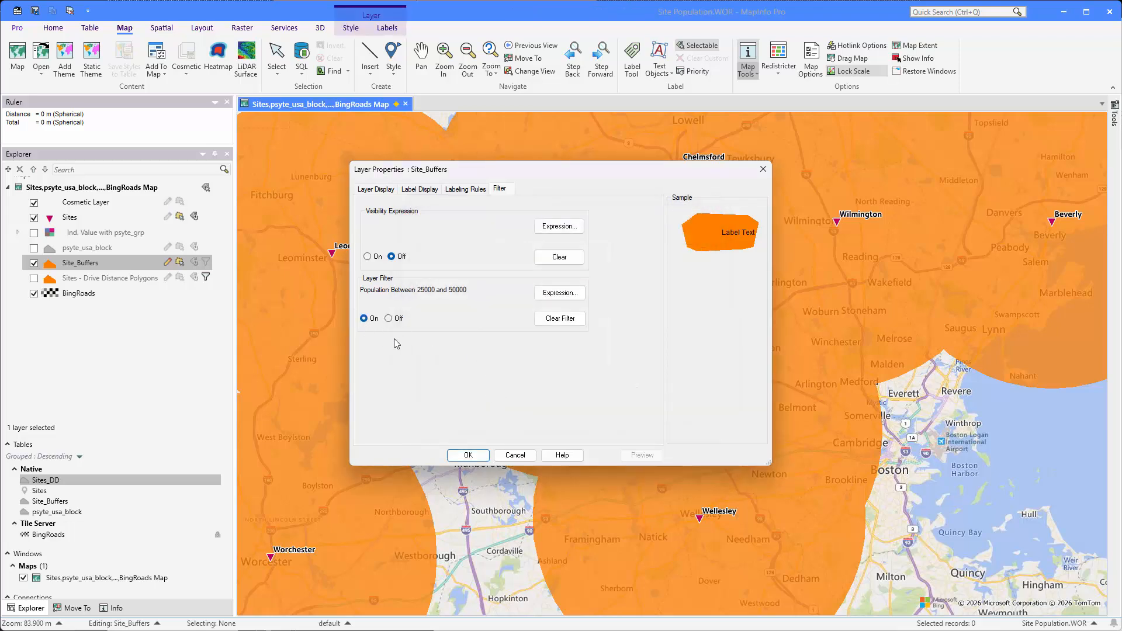
click(468, 455)
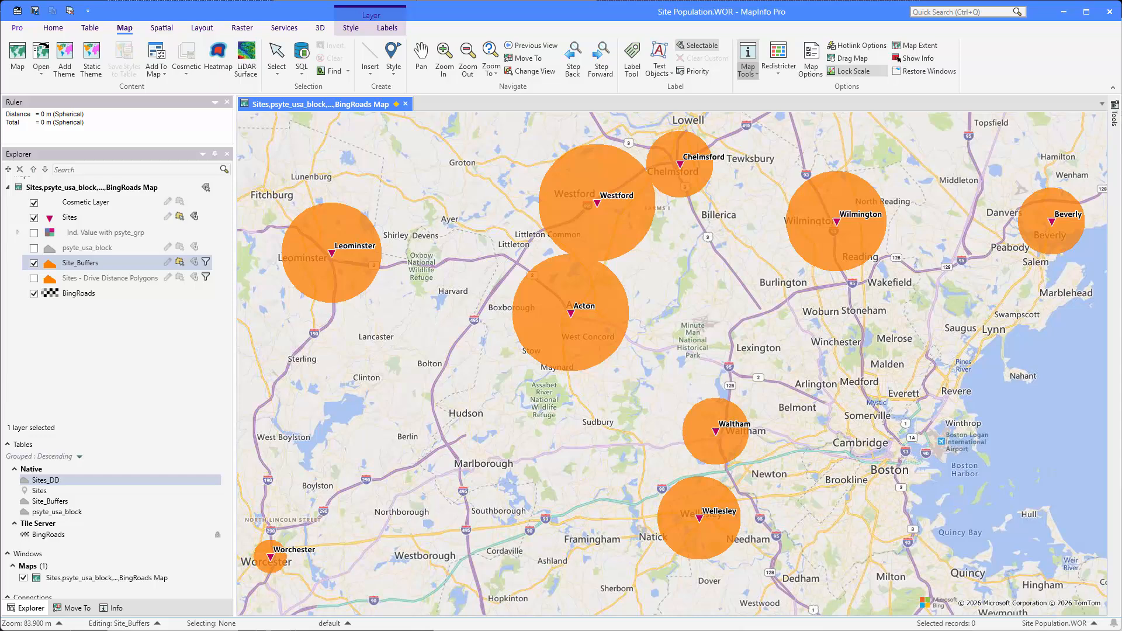
- Hide the Site_Buffers layer and show the Sites - Drive Distance Polygons layer
click(34, 263)
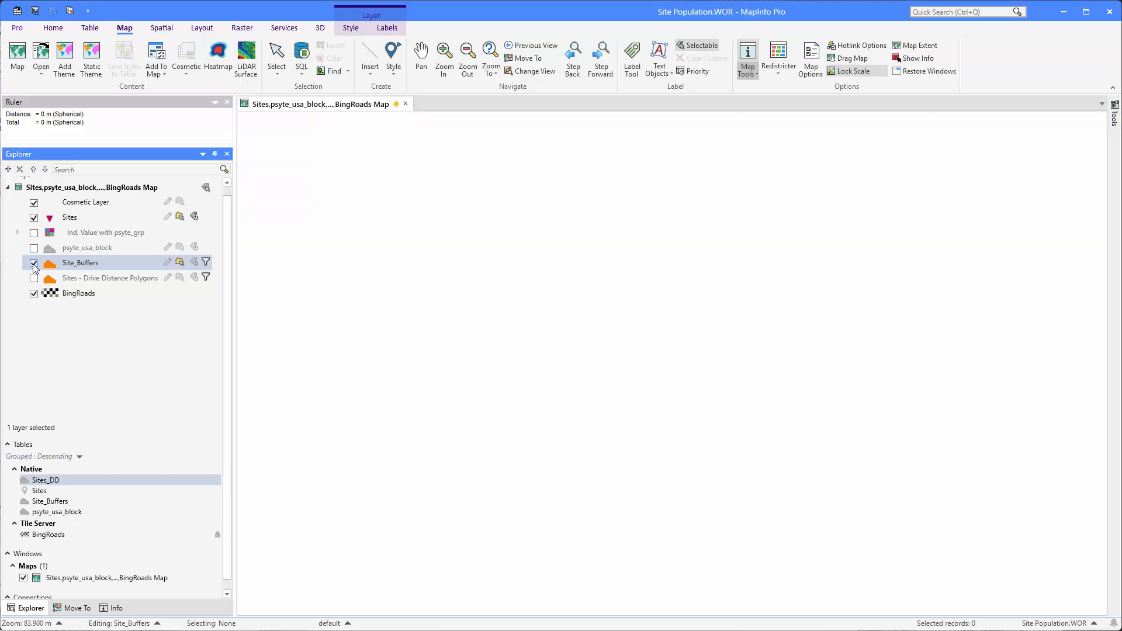
click(34, 279)
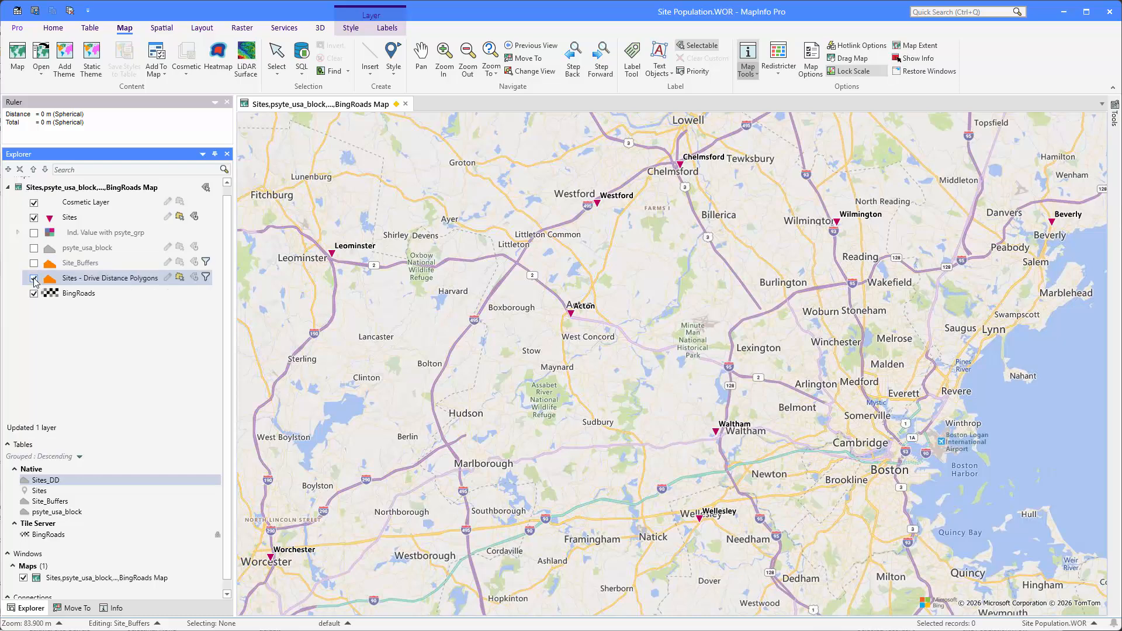